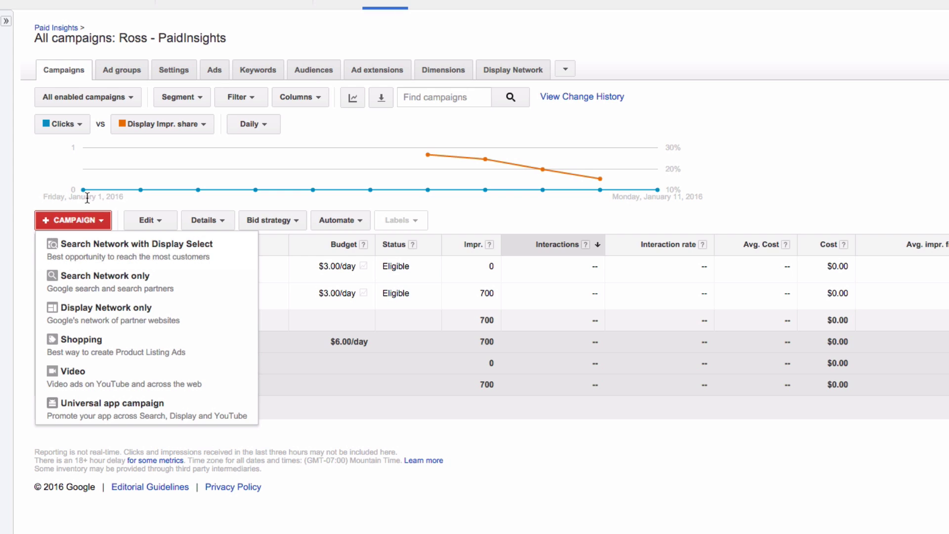
Step: Start creating a new campaign of the Search Network only type
mouse_move(83, 191)
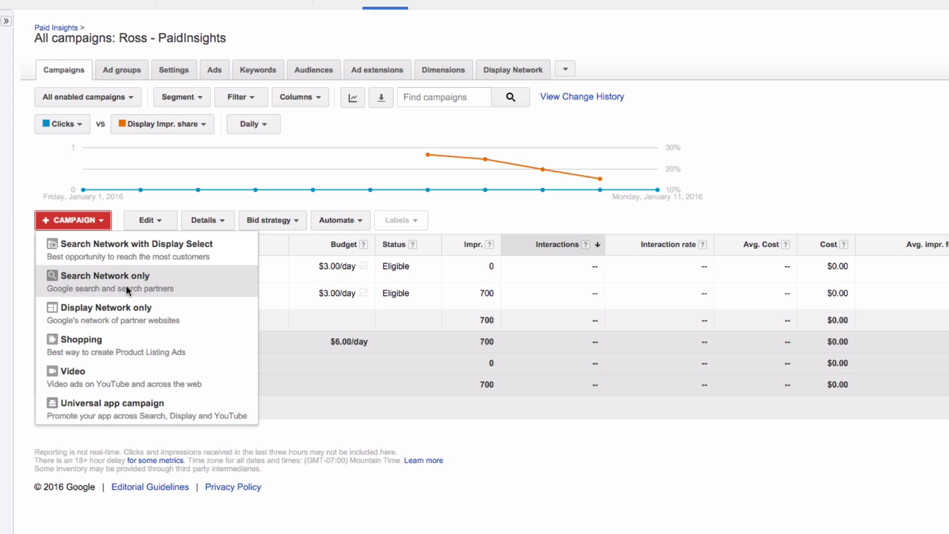
left_click(167, 286)
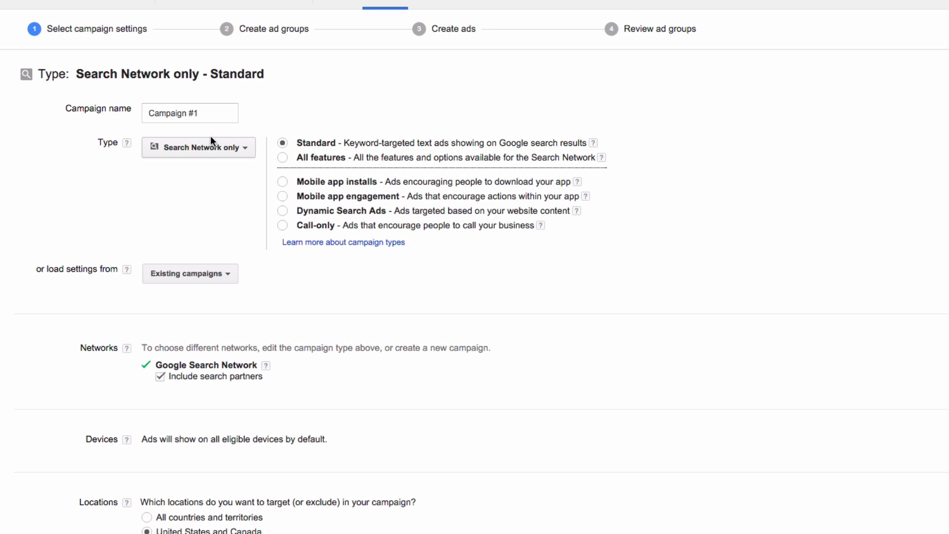
Step: Replace the default campaign name with "hi"
left_click_drag(208, 116, 144, 113)
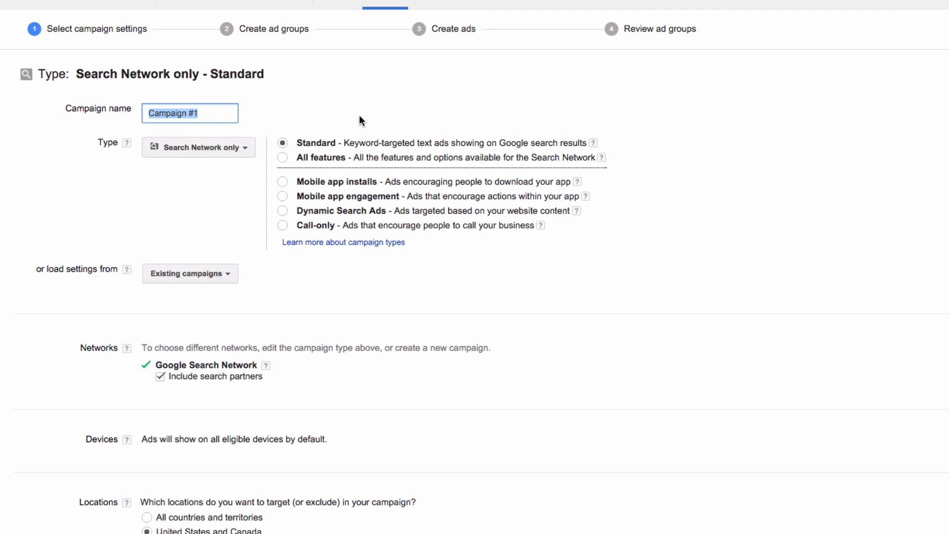
type("hi")
left_click(370, 93)
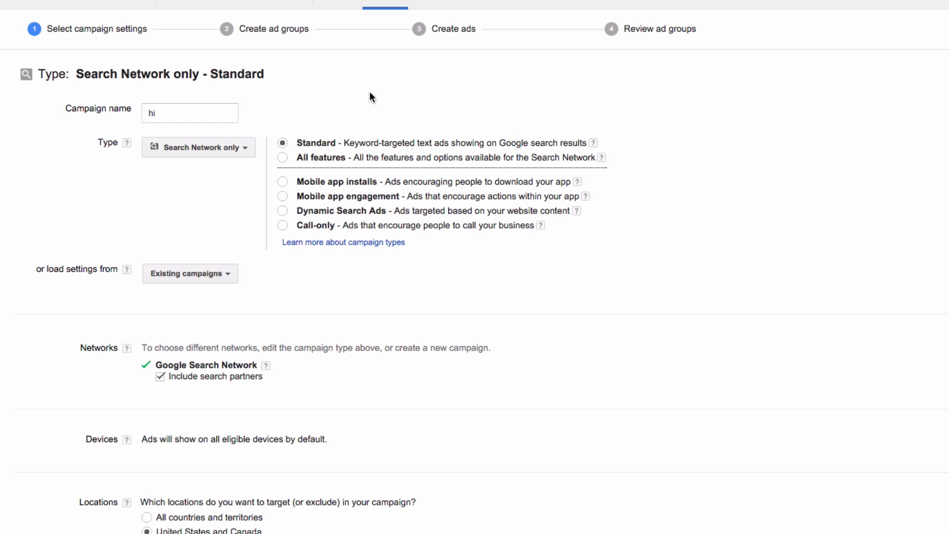
Step: Switch the campaign's feature set to All features, accepting the loss of changes already made on the page
left_click(283, 157)
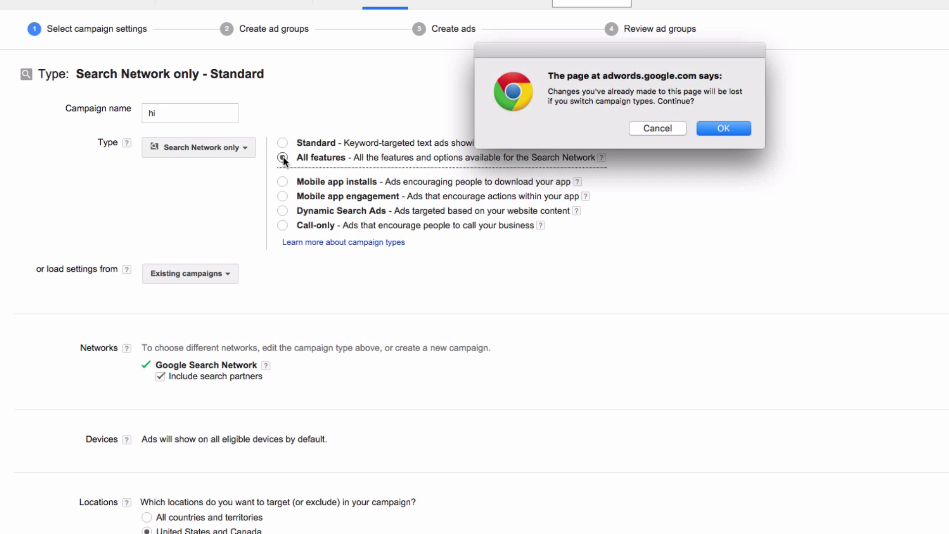
left_click(731, 128)
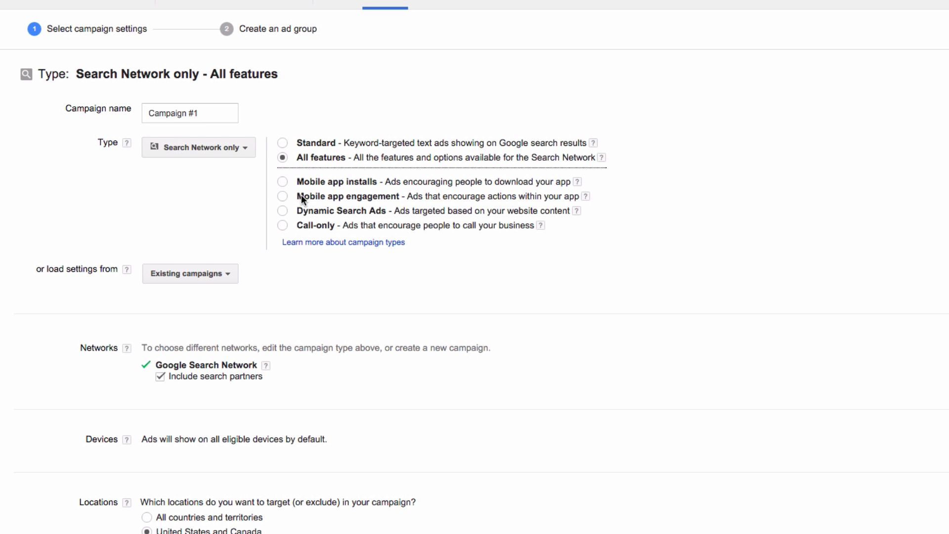
Step: Expand the advanced location options and target people searching for, or who show interest in, the targeted location
scroll(385, 254, "down", 6)
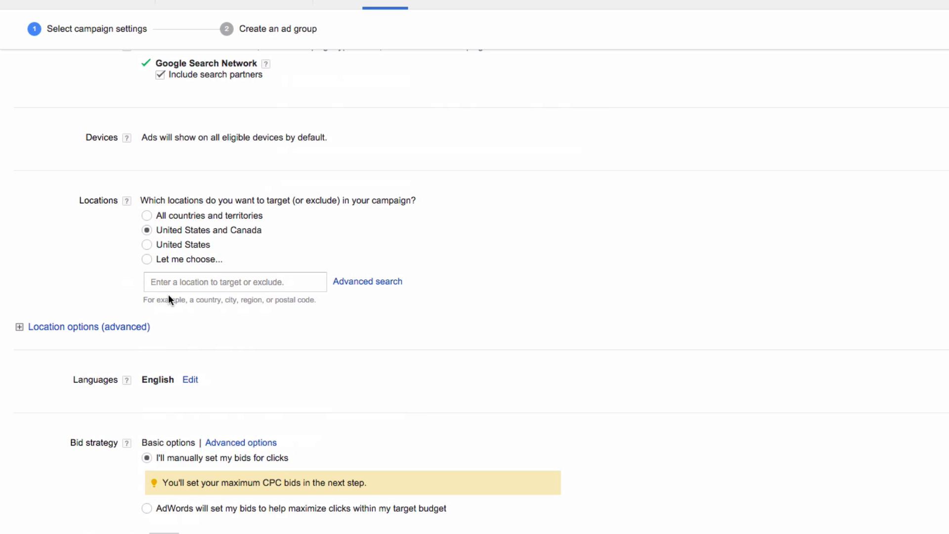
left_click(82, 331)
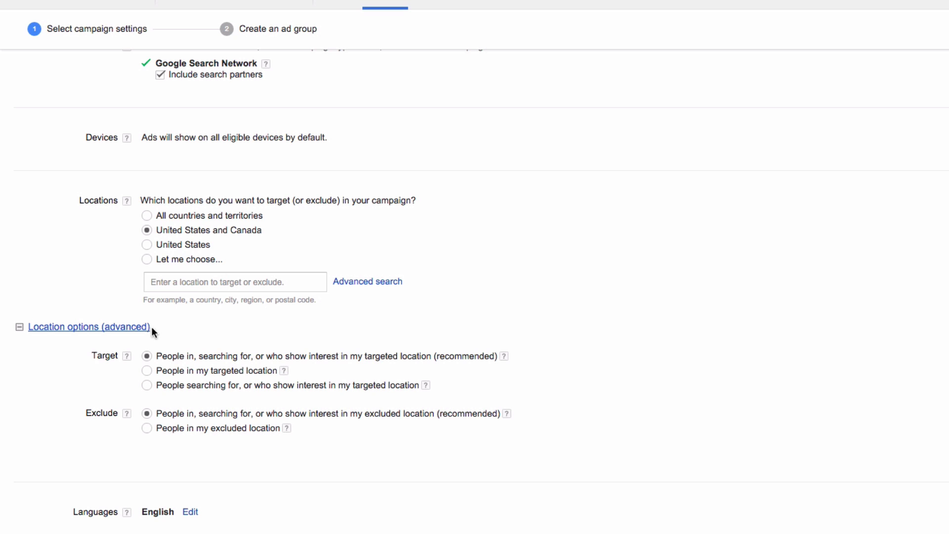
scroll(198, 331, "down", 1)
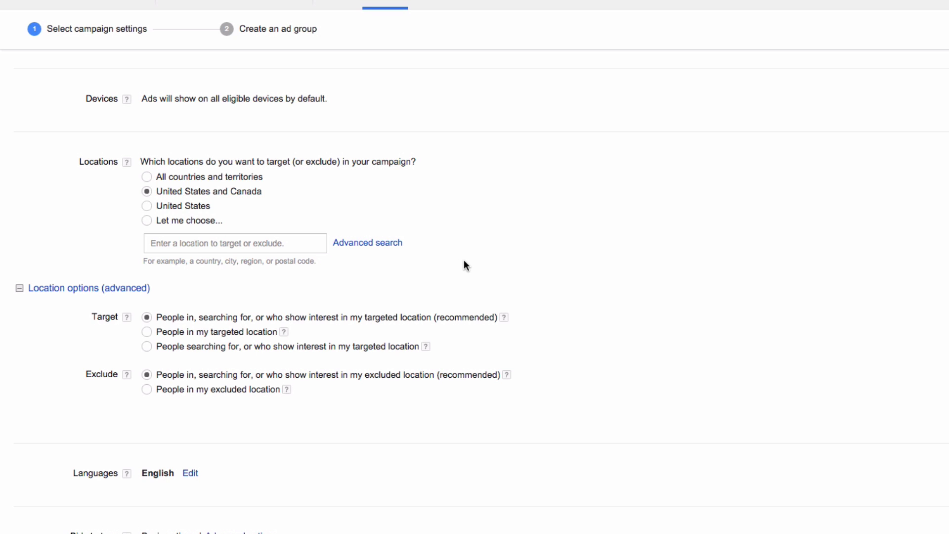
scroll(465, 266, "down", 2)
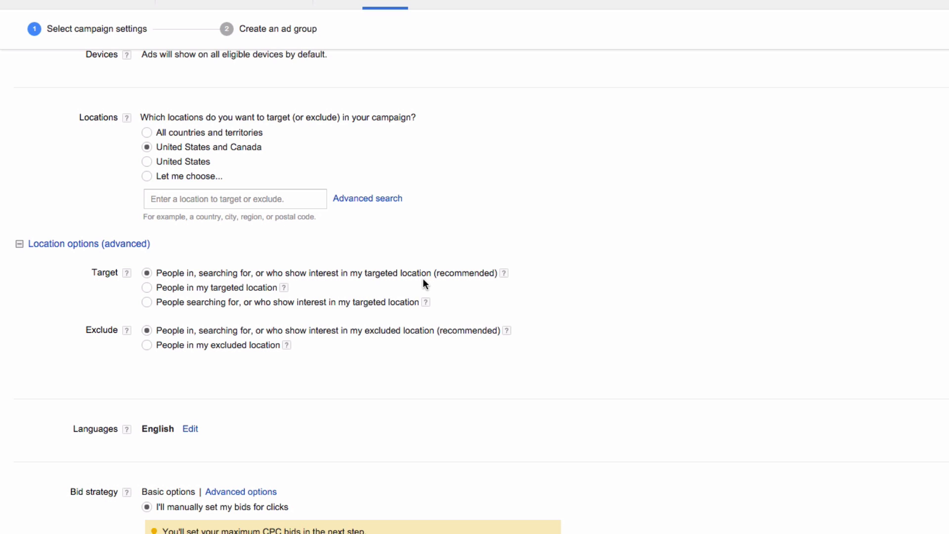
left_click(146, 288)
Step: Examine the advanced delivery method options below the bid and budget settings, and collapse them again
scroll(99, 305, "down", 3)
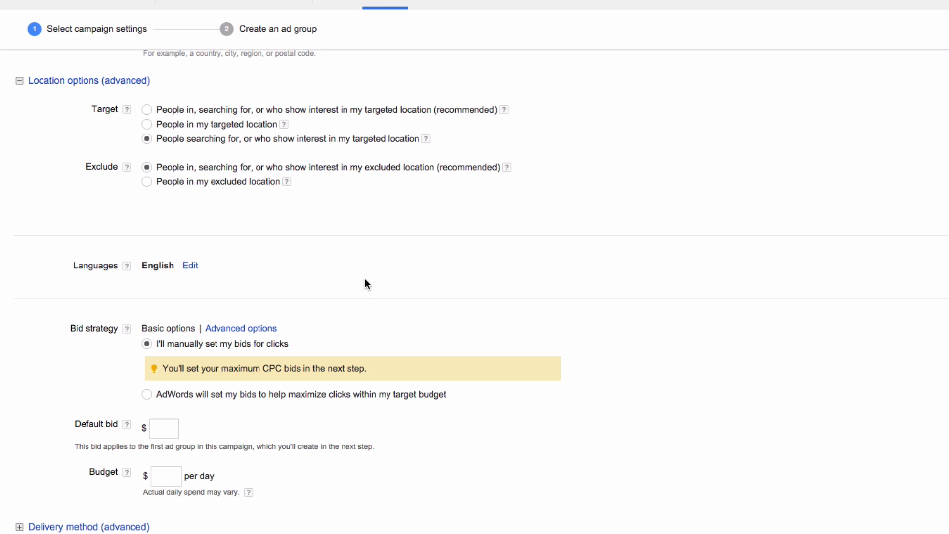
scroll(365, 280, "down", 5)
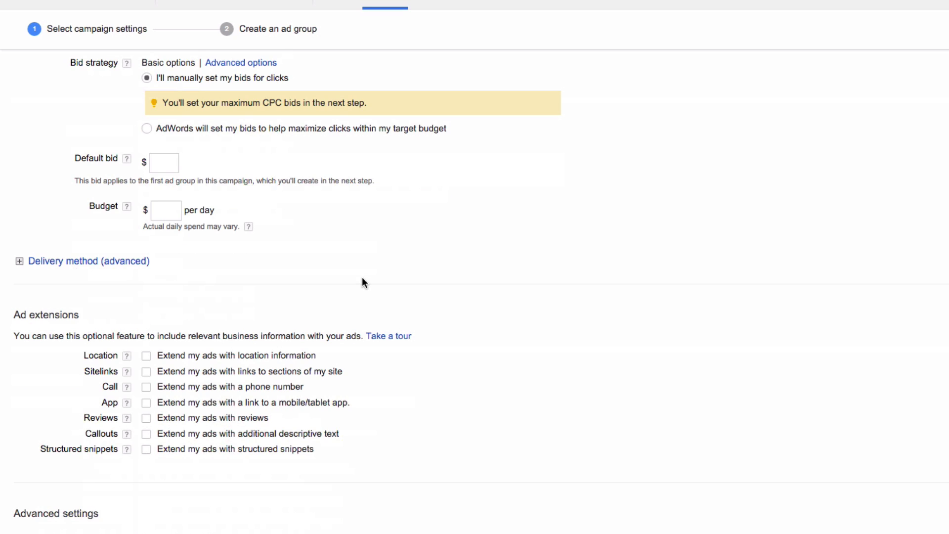
left_click(86, 260)
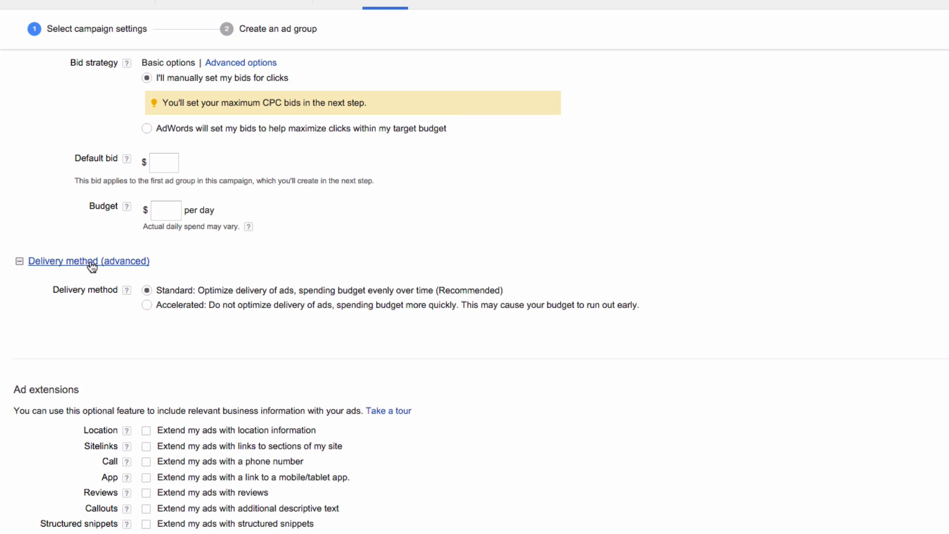
left_click(92, 262)
Step: Remove all the daily rows, Monday through Sunday, from the ad schedule in the advanced settings
scroll(220, 262, "down", 5)
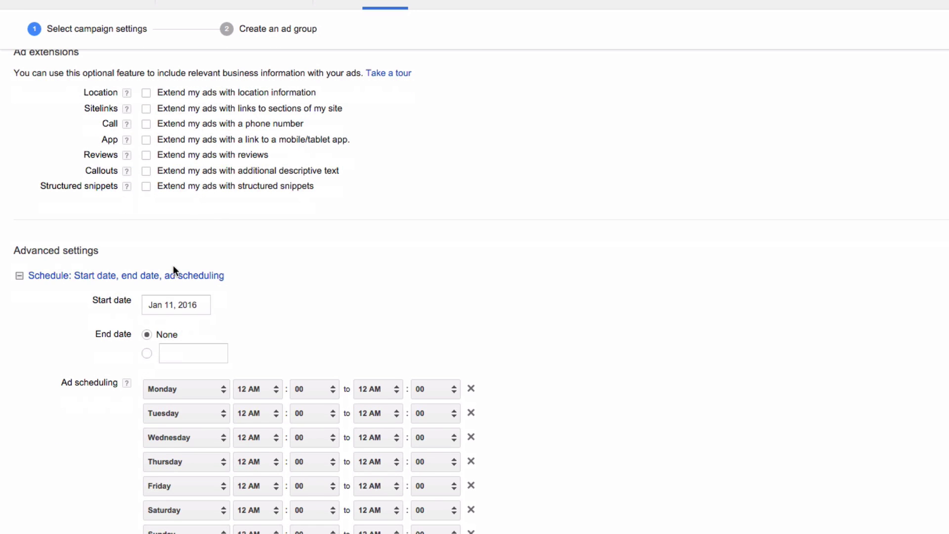
scroll(94, 286, "down", 2)
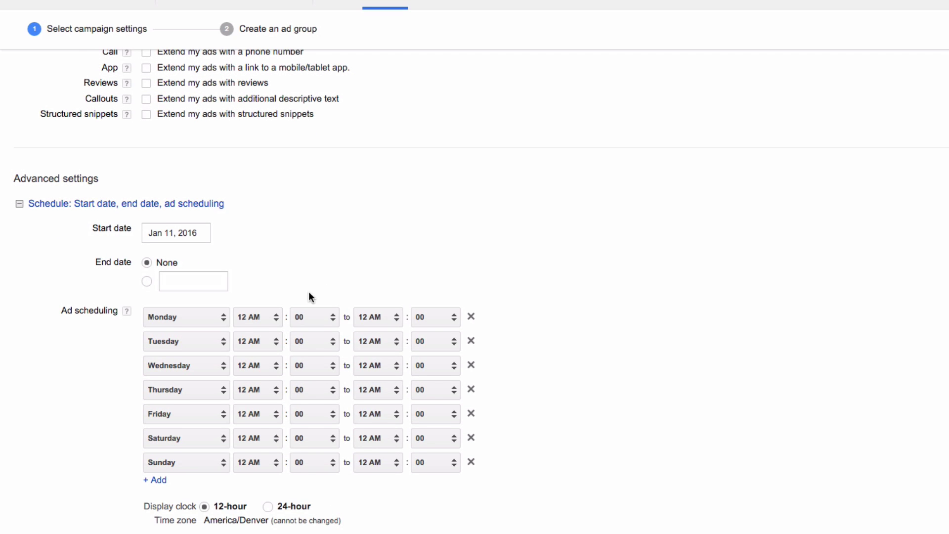
scroll(309, 253, "down", 2)
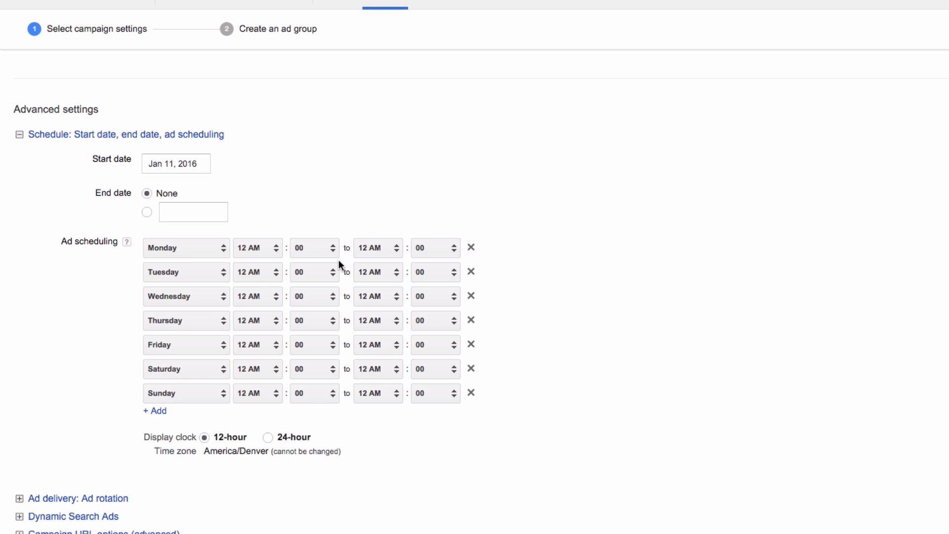
left_click(471, 248)
left_click(471, 248)
left_click(471, 247)
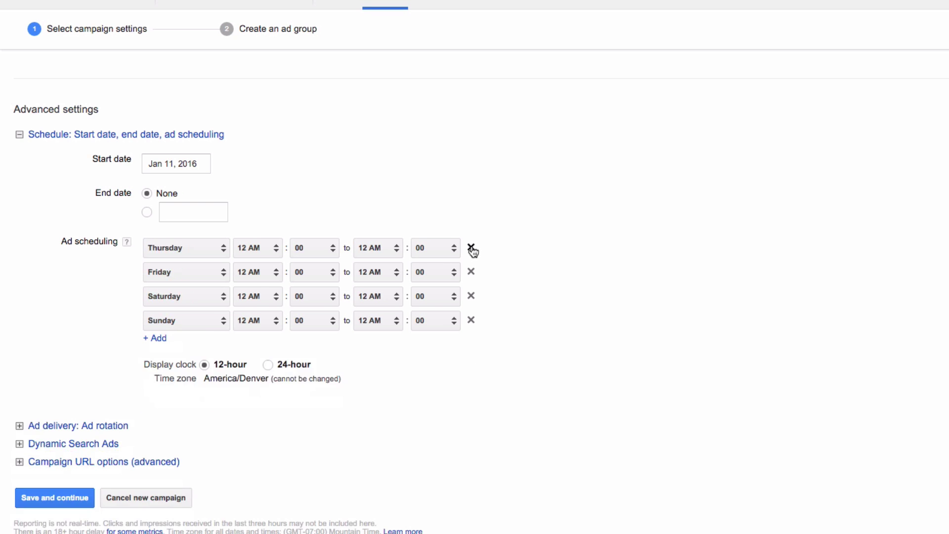
left_click(471, 247)
left_click(472, 261)
left_click(470, 285)
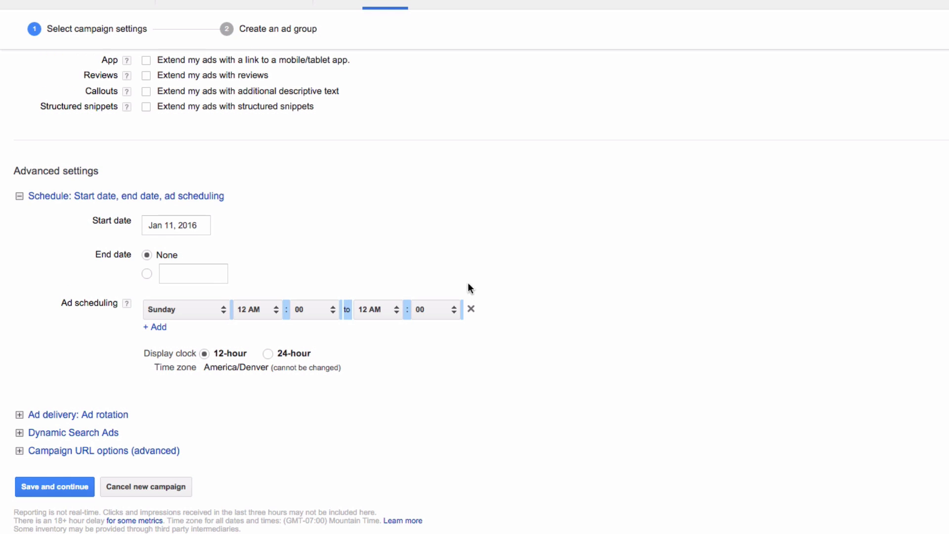
left_click(472, 310)
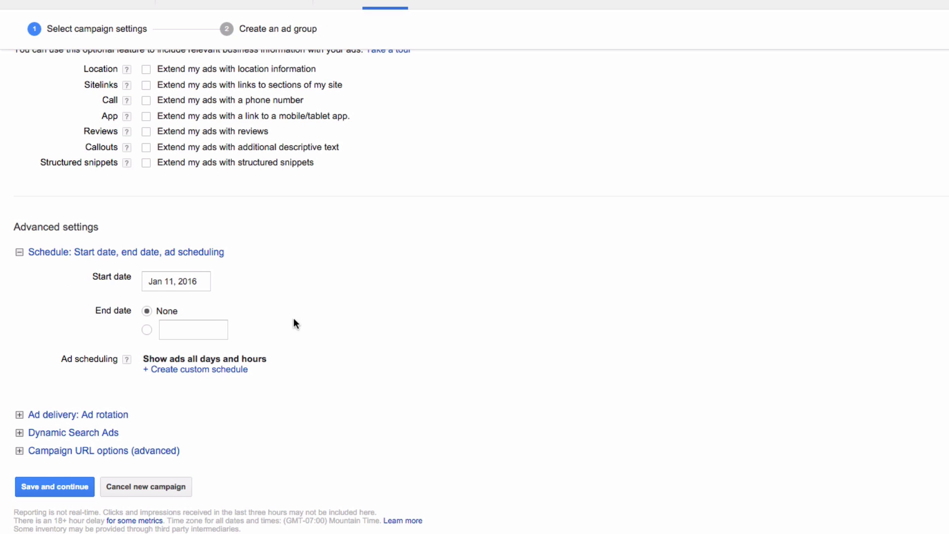
Step: Create a custom ad schedule running Monday to Friday from 9 AM to 5 PM
left_click(160, 370)
left_click(186, 365)
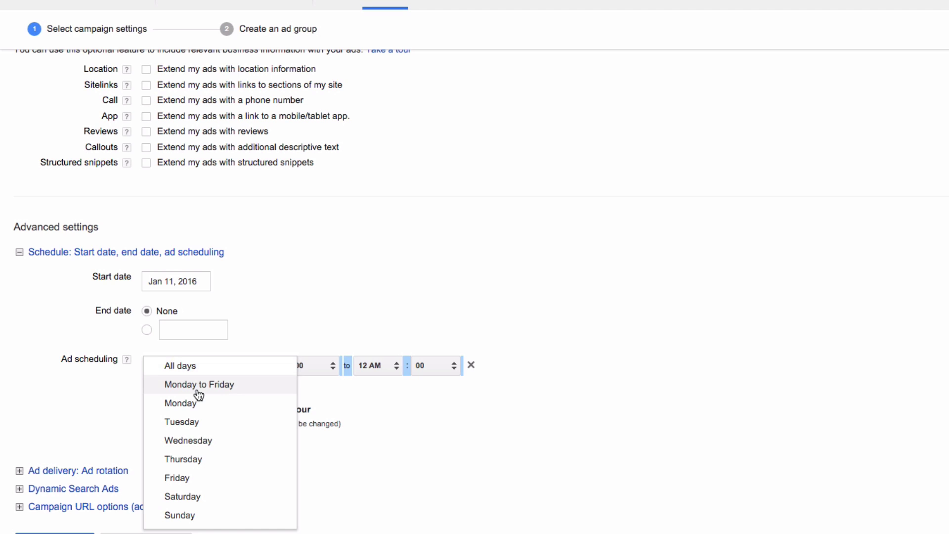
left_click(195, 386)
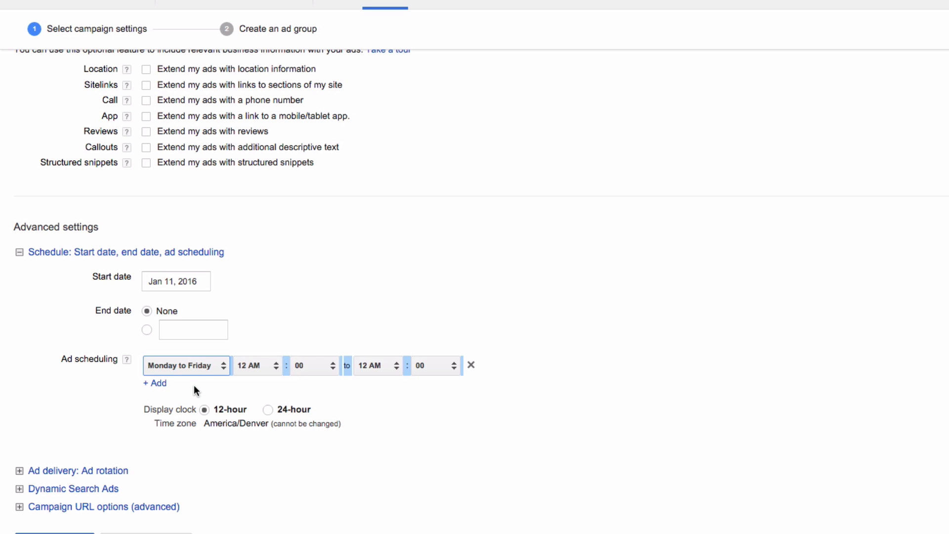
left_click(263, 365)
left_click(267, 496)
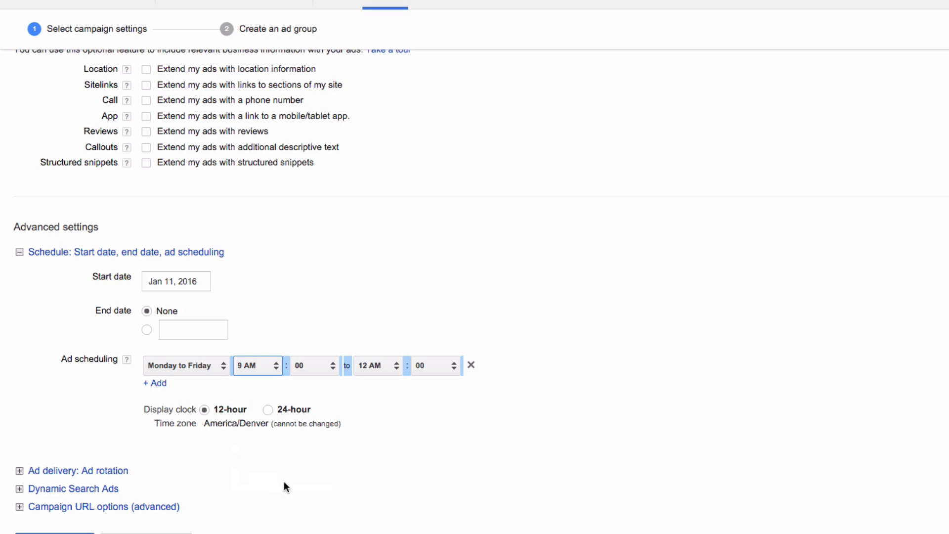
left_click(393, 365)
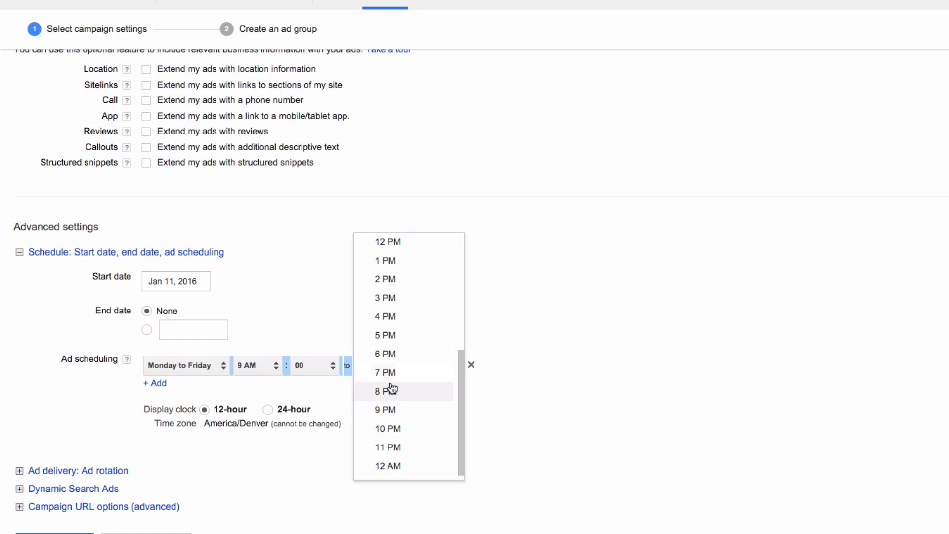
left_click(404, 338)
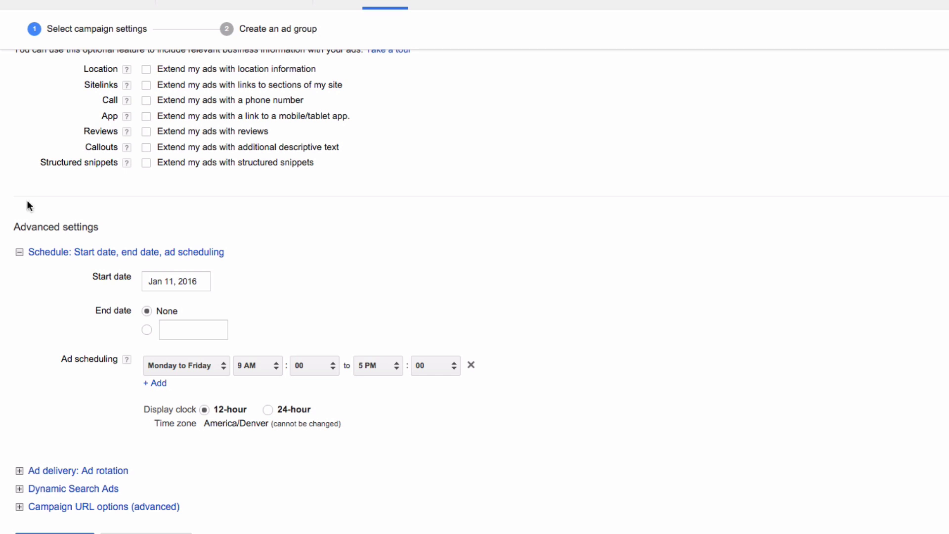
Step: Switch the campaign to Standard, examine which settings and ad extensions it offers, and return to All features
scroll(317, 253, "up", 4)
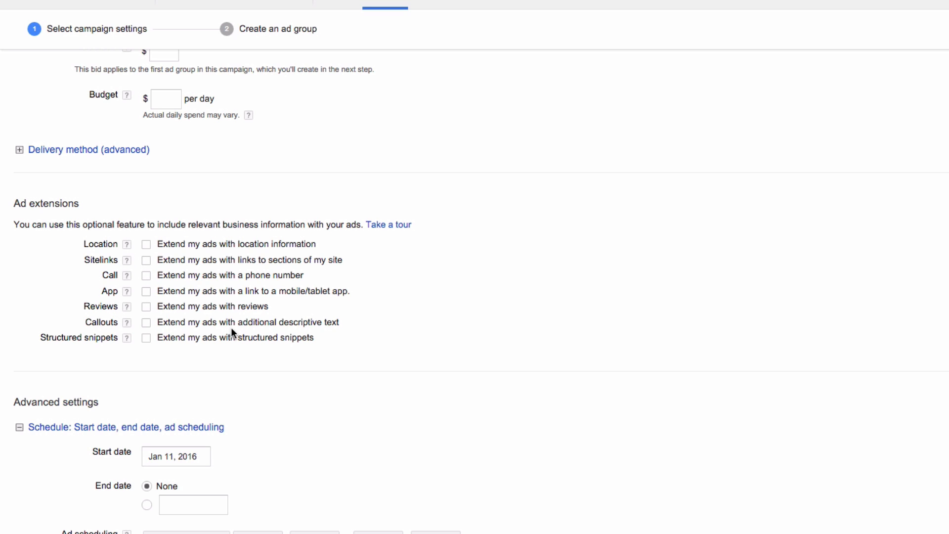
scroll(232, 333, "up", 15)
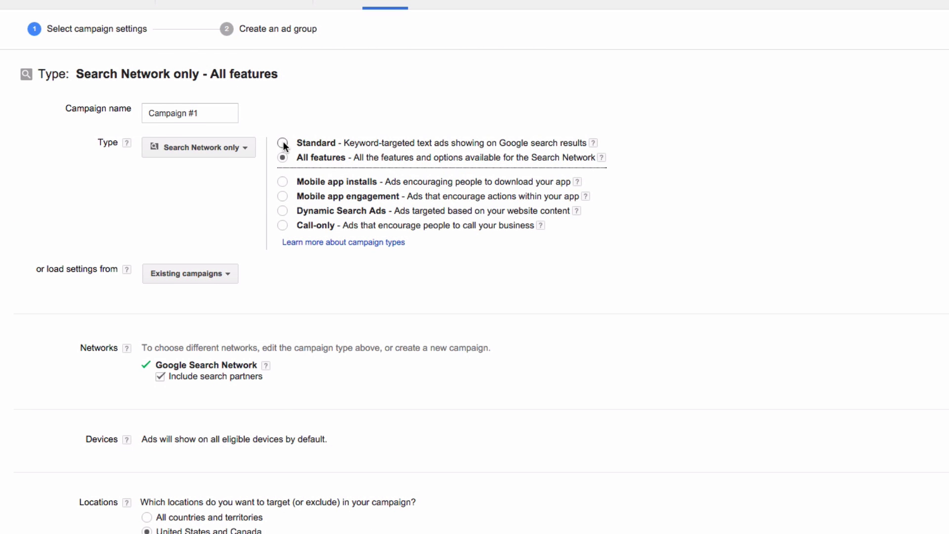
left_click(283, 143)
left_click(730, 142)
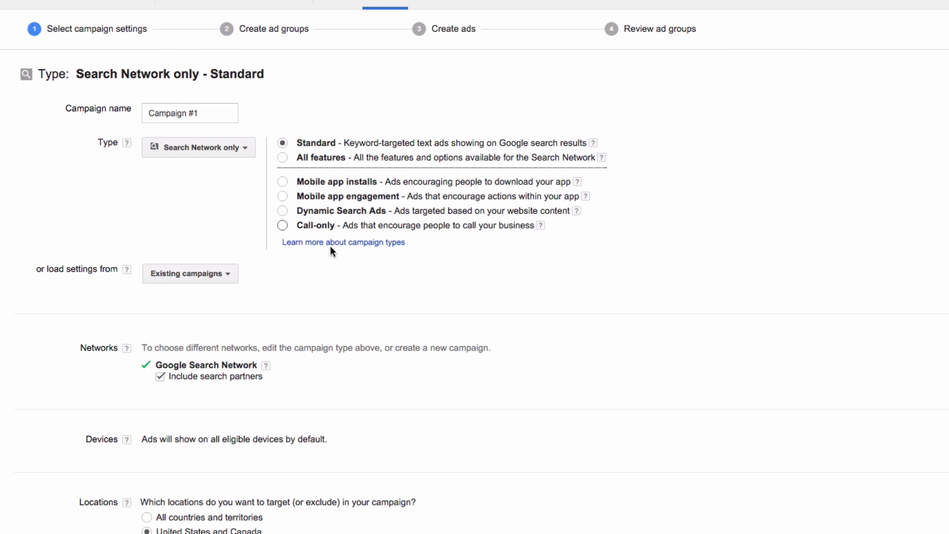
scroll(271, 254, "down", 10)
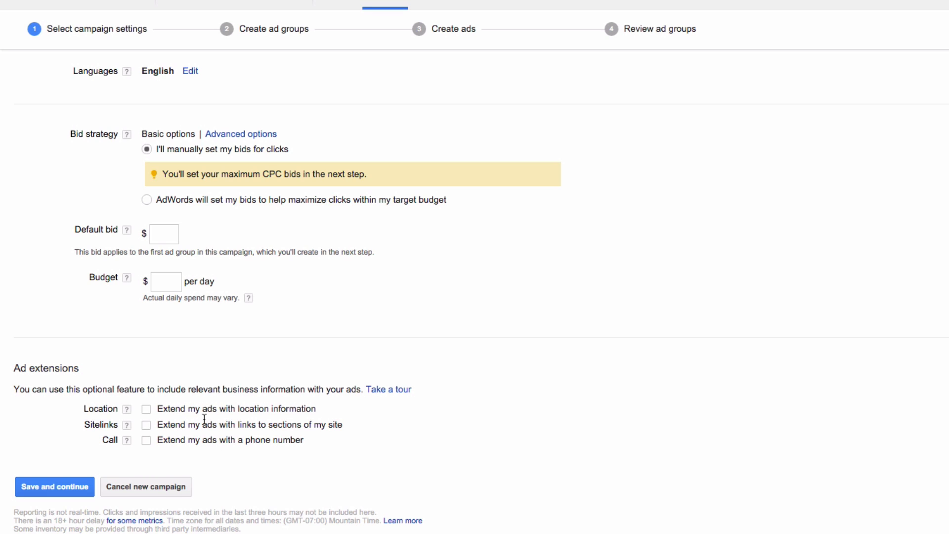
scroll(201, 414, "up", 15)
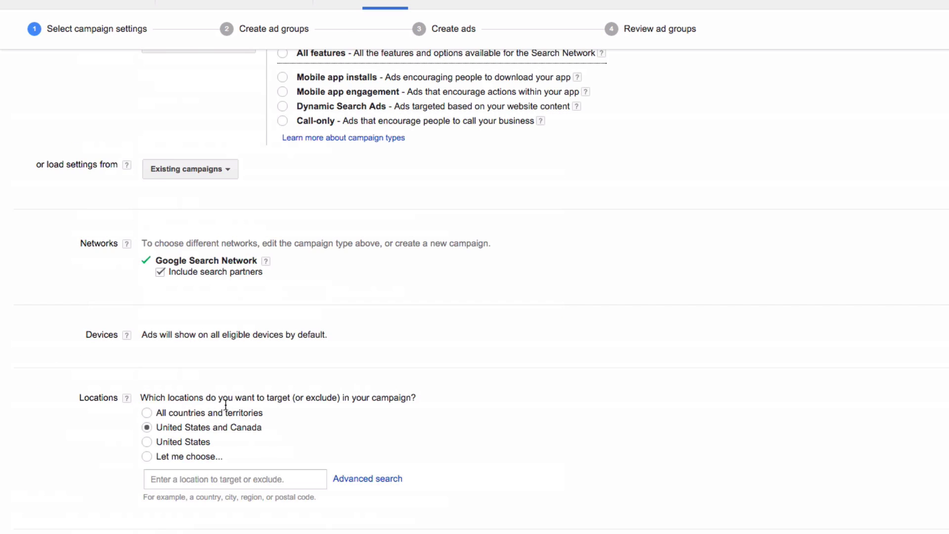
left_click(283, 157)
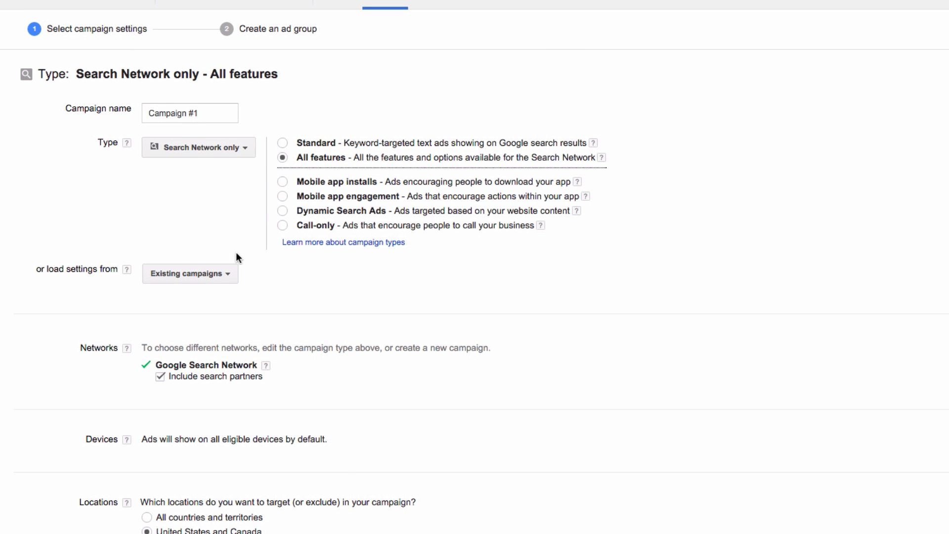
Step: Collapse the schedule settings and enable the Callouts extension to extend the ads with additional descriptive text
scroll(239, 256, "down", 15)
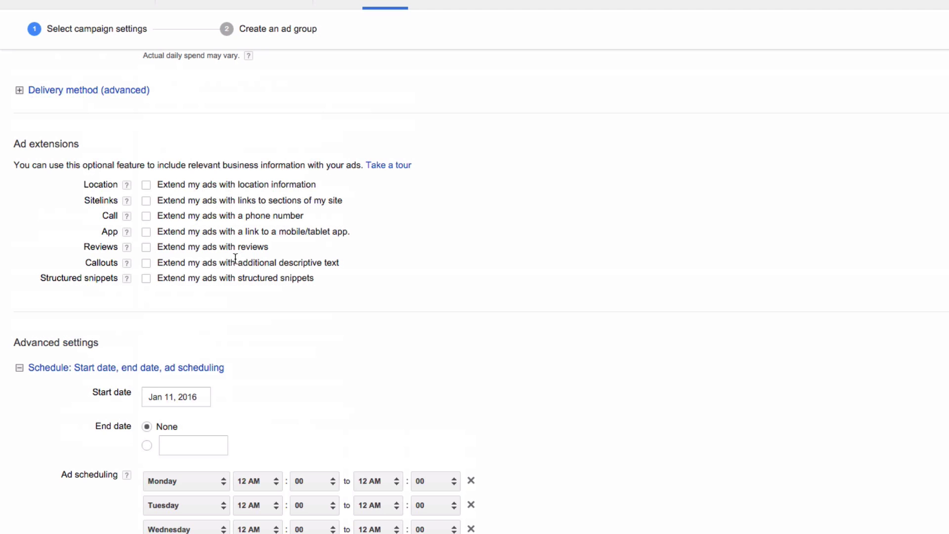
left_click(121, 368)
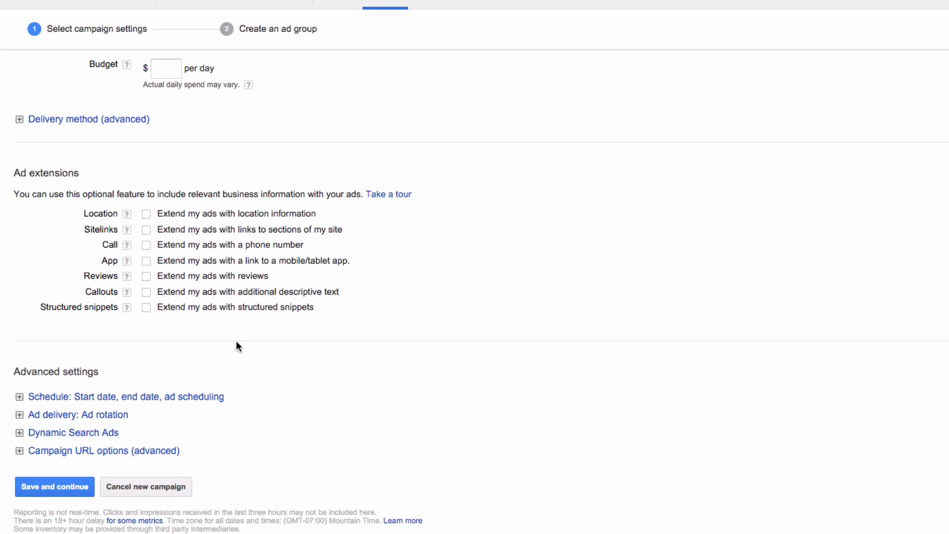
left_click(147, 293)
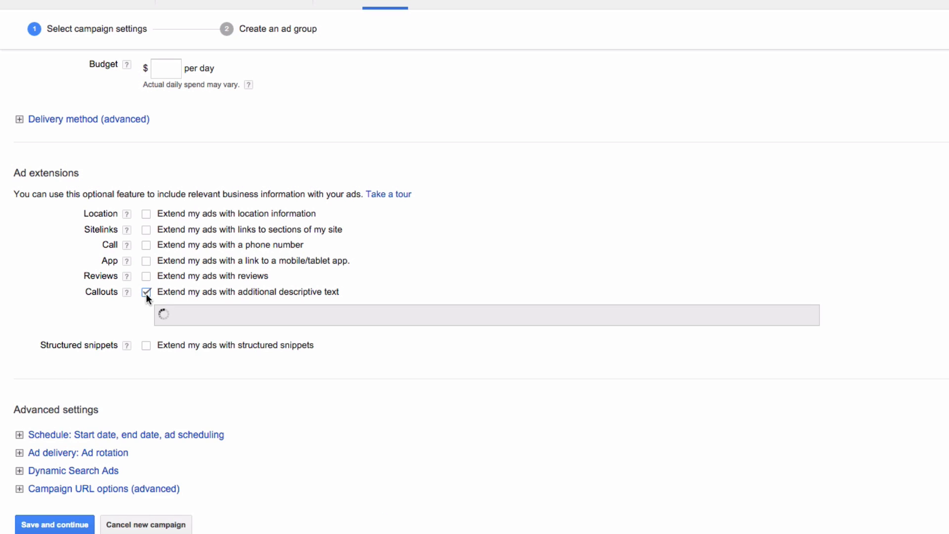
scroll(139, 311, "down", 5)
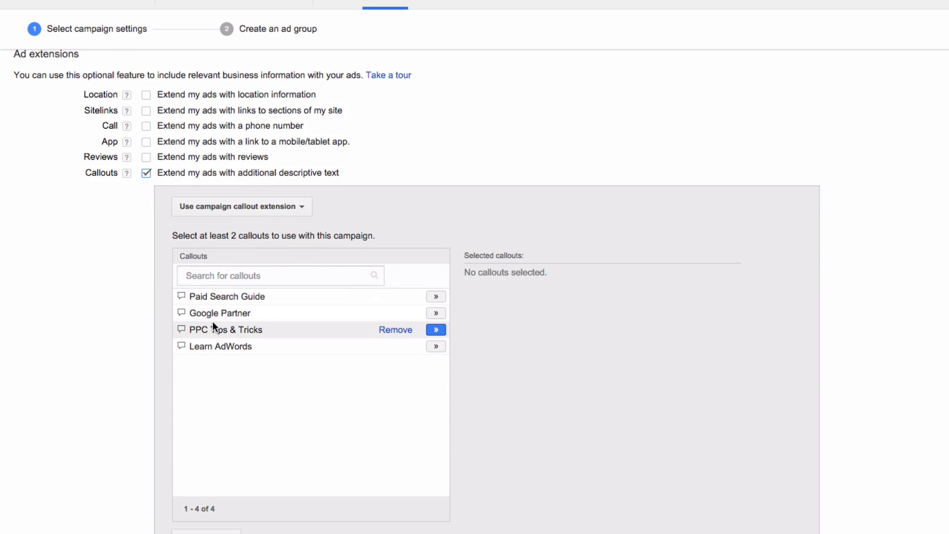
scroll(208, 345, "down", 1)
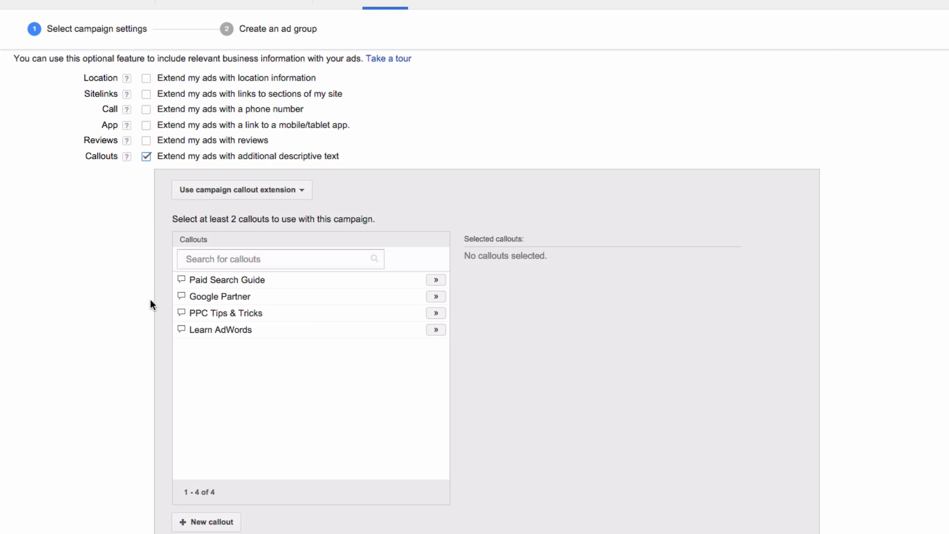
Step: Review the available campaign callouts and disable the Callouts extension
scroll(150, 304, "down", 2)
scroll(150, 303, "up", 5)
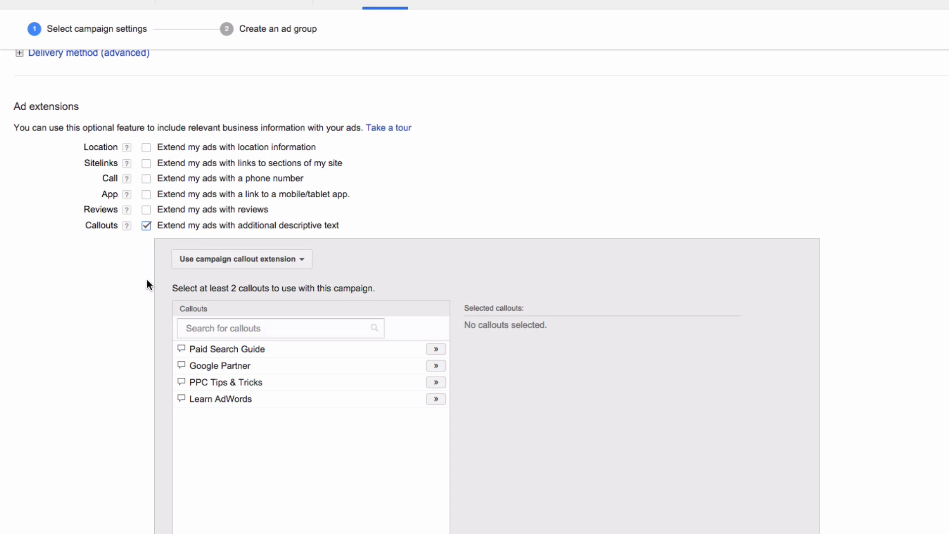
scroll(147, 279, "down", 3)
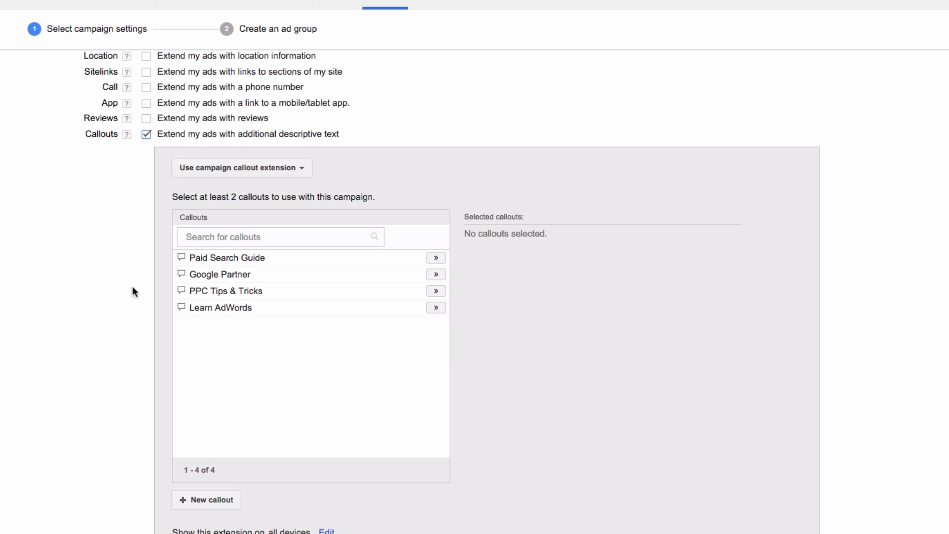
scroll(133, 287, "up", 2)
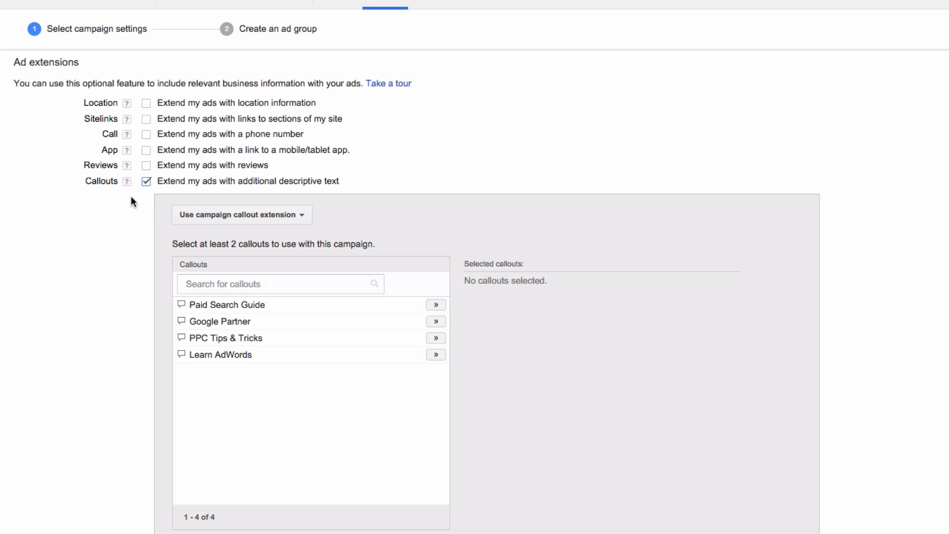
scroll(148, 215, "down", 4)
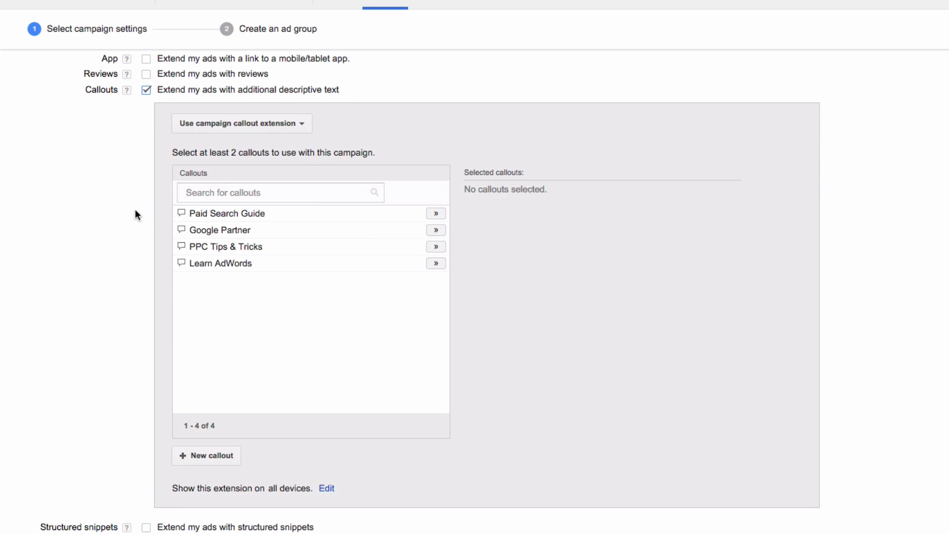
left_click(146, 90)
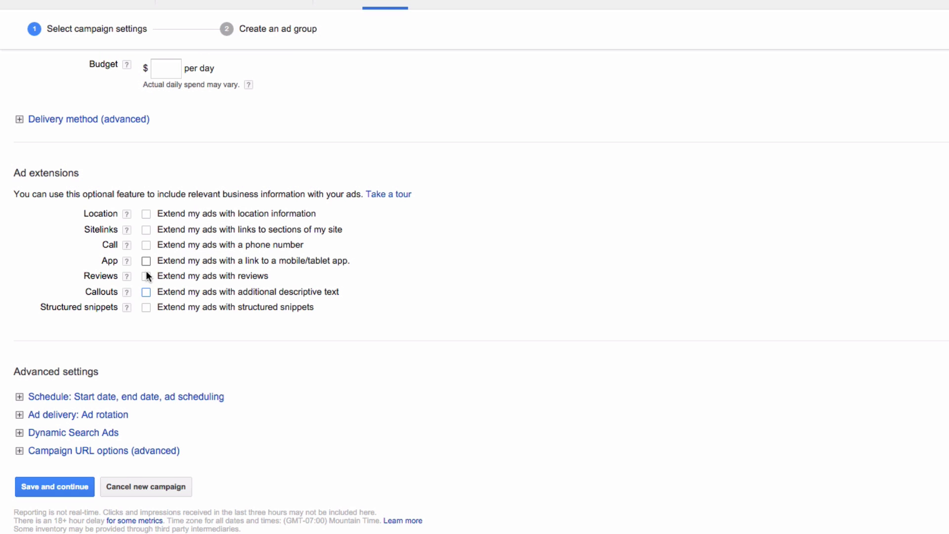
Step: Enable the Structured snippets extension and start a new structured snippet with the header Insurance coverage
left_click(147, 308)
scroll(114, 315, "down", 3)
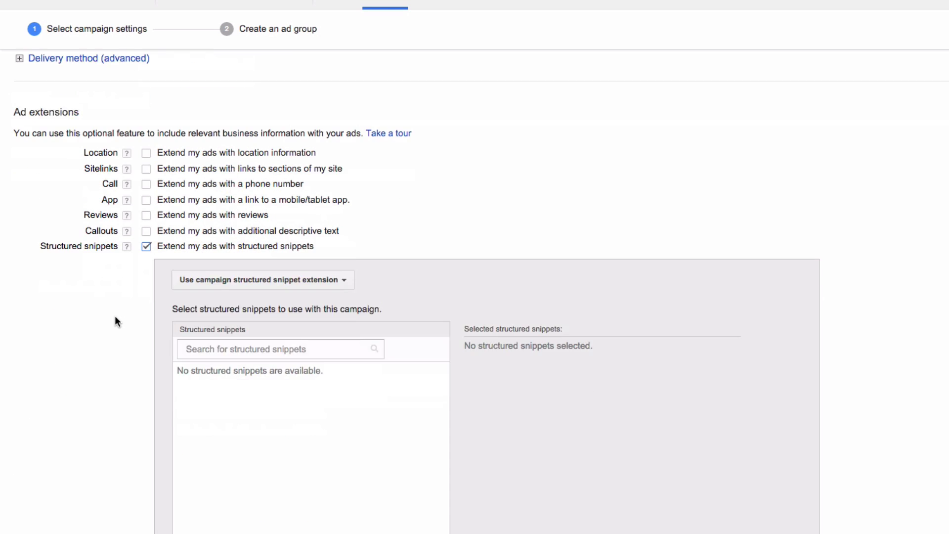
scroll(90, 353, "down", 2)
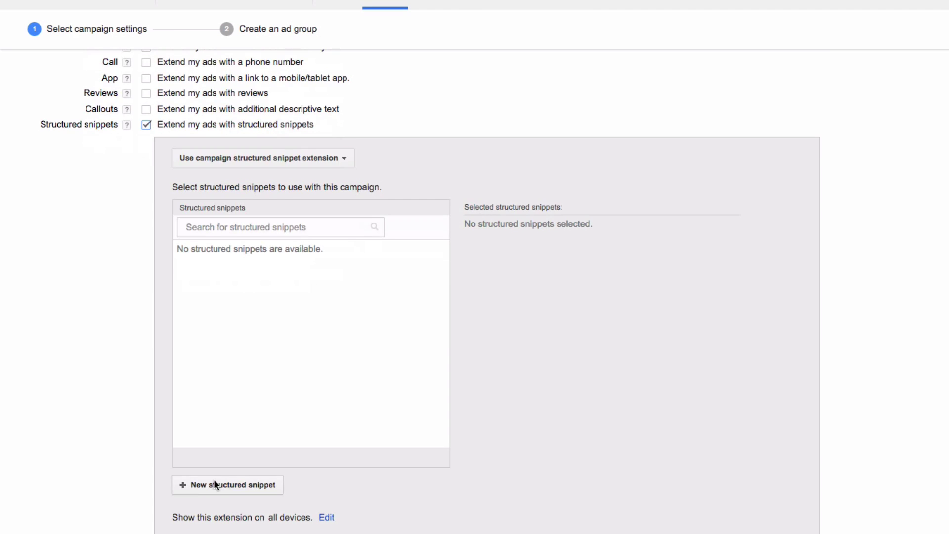
left_click(223, 484)
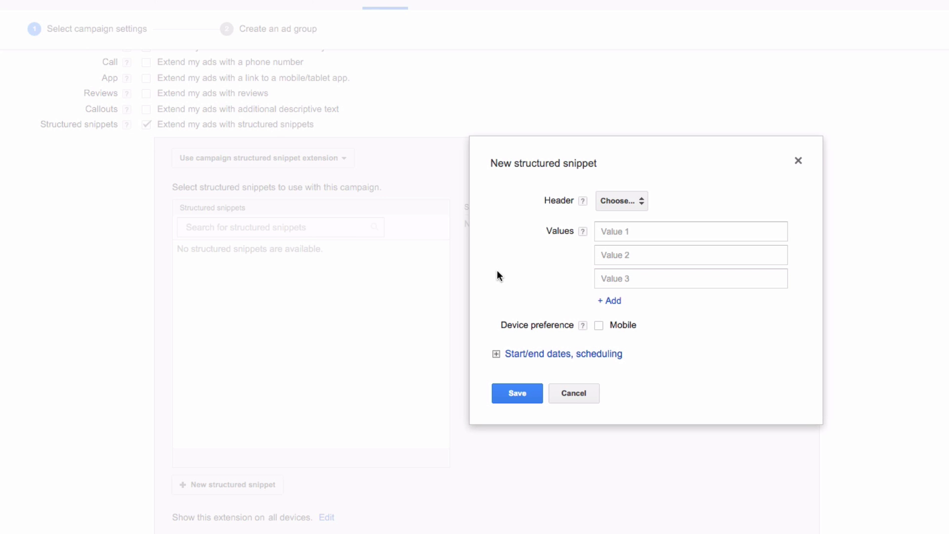
left_click(614, 203)
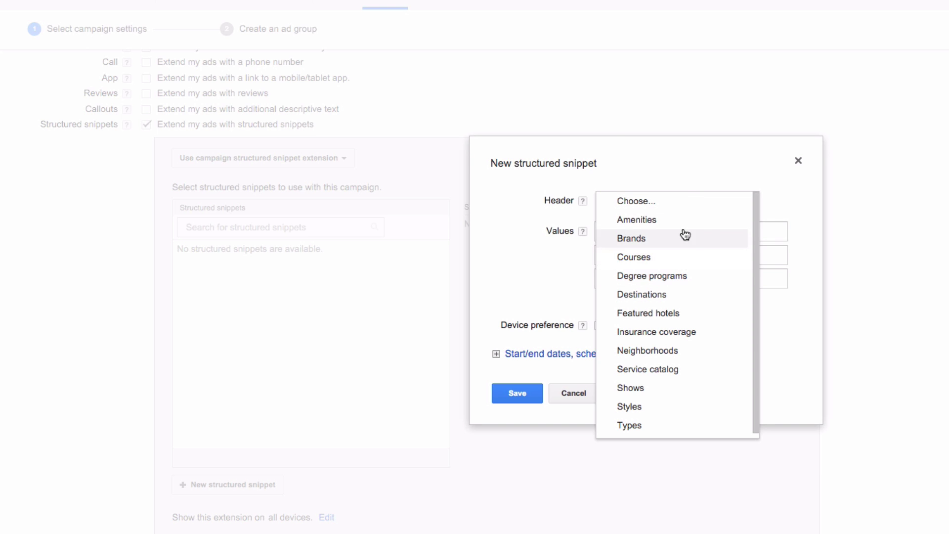
scroll(689, 275, "down", 1)
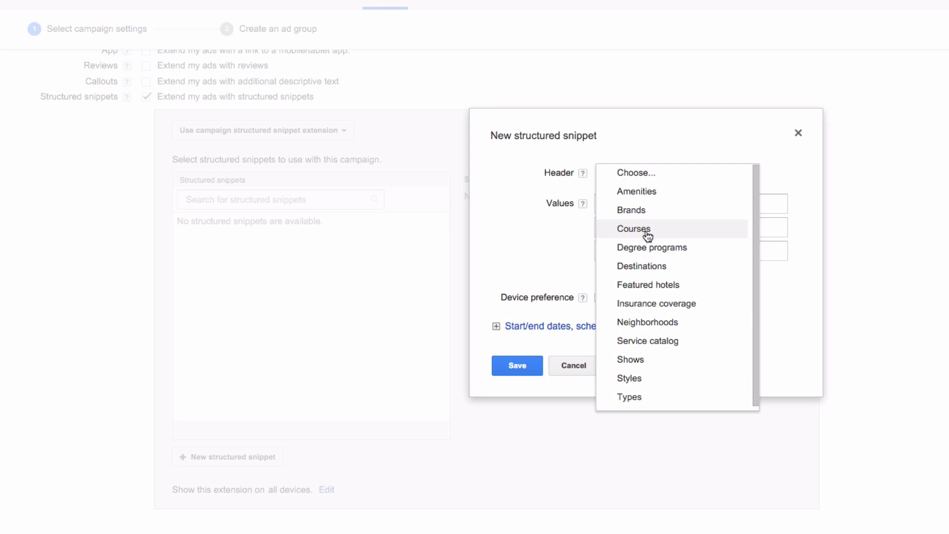
left_click(645, 306)
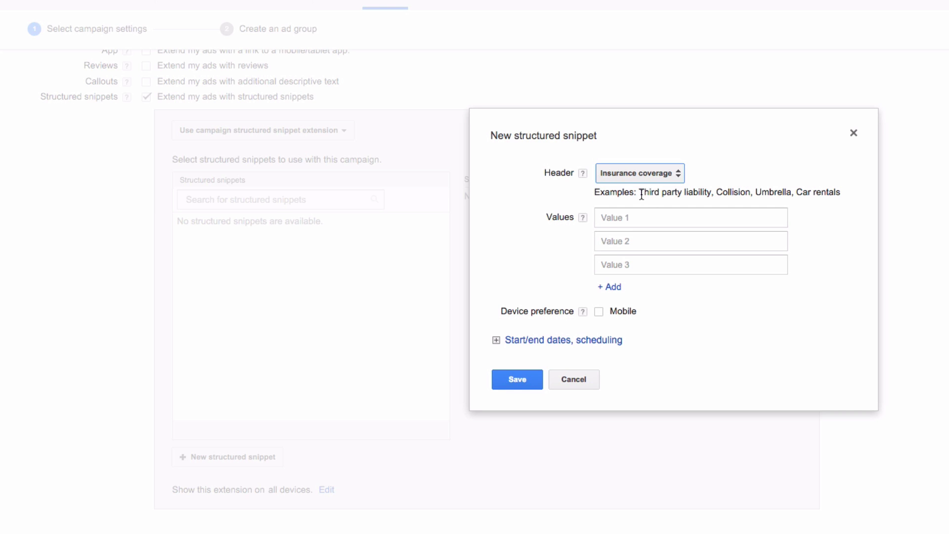
Step: Fill in the structured snippet's three values as Auto, Home and Renters
left_click_drag(639, 192, 824, 192)
left_click(663, 214)
left_click(663, 214)
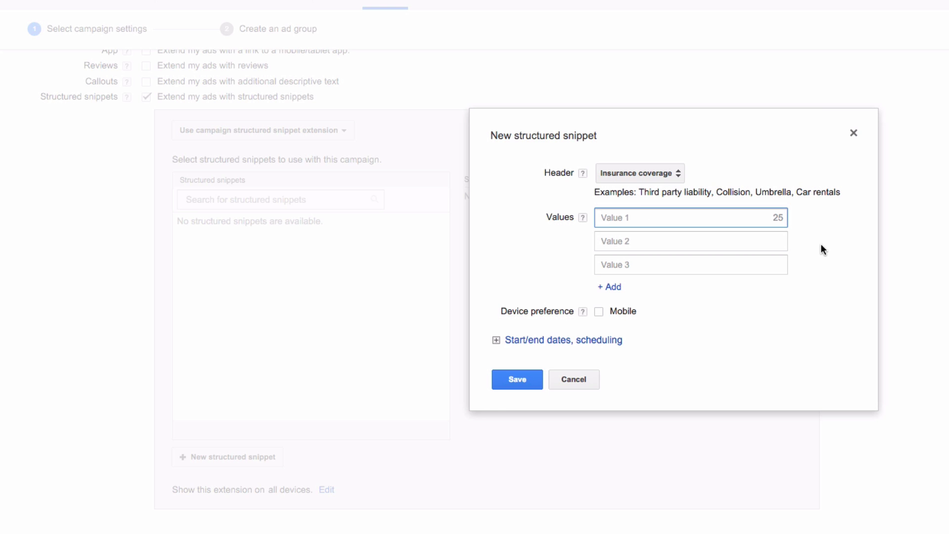
type("Col")
key("BackSpace")
key("BackSpace")
key("BackSpace")
type("Auto")
key("Tab")
type("Home")
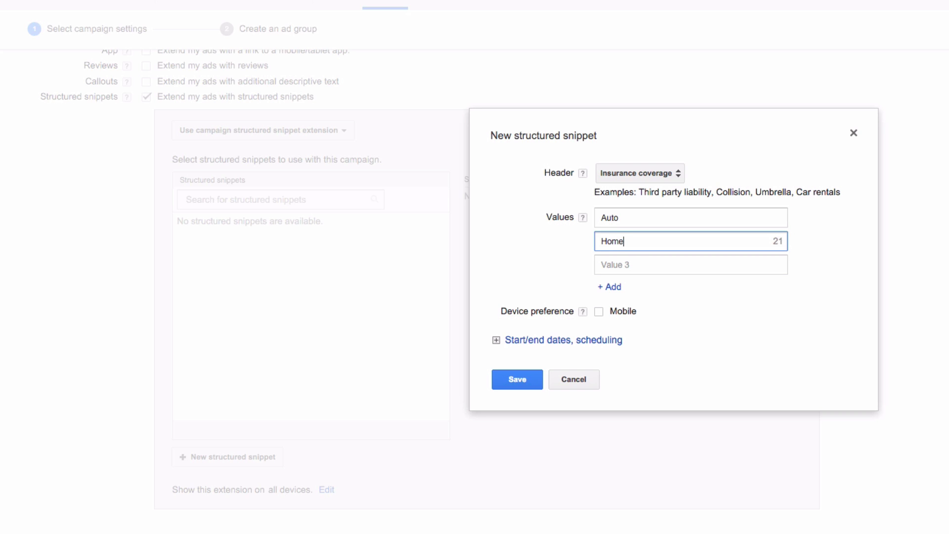
key("Tab")
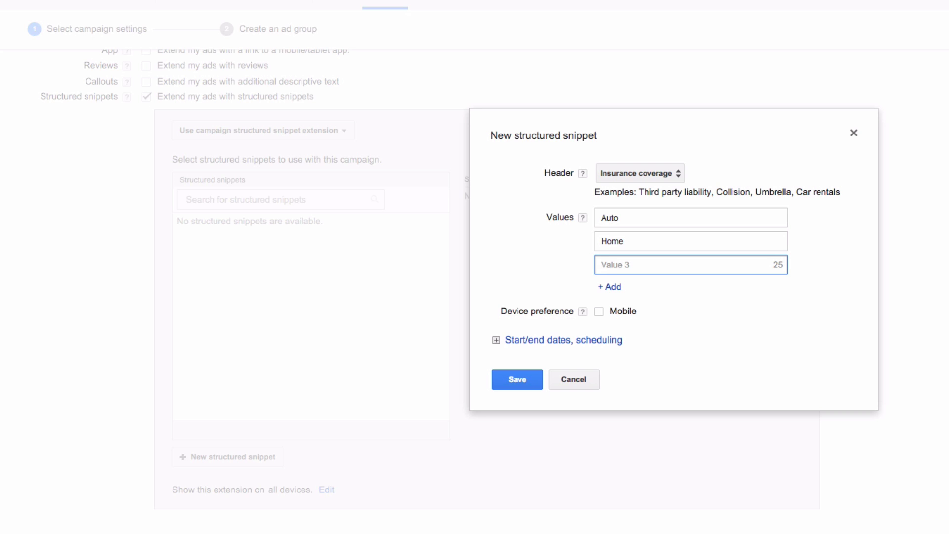
type("Renters")
Step: Set the structured snippet's device preference to Mobile and expand its start/end dates and scheduling options
left_click(619, 287)
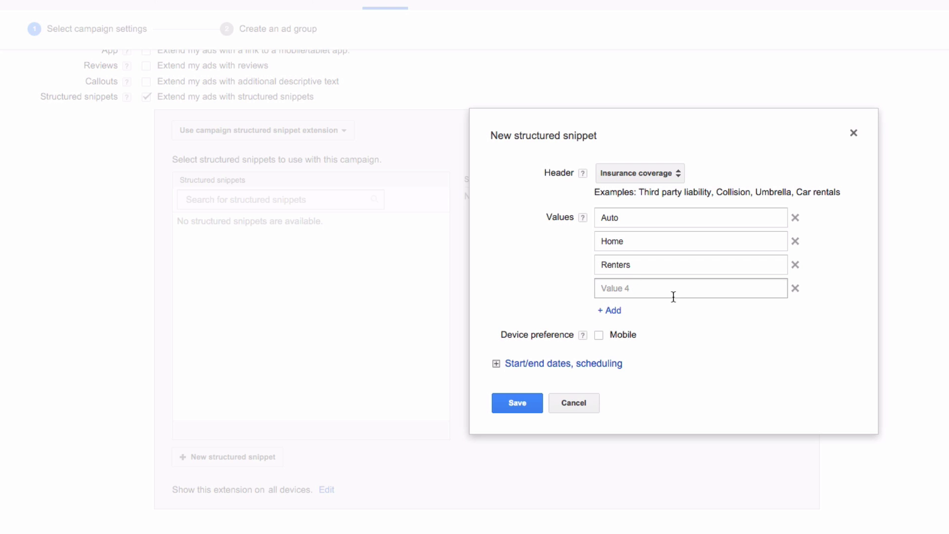
left_click(796, 289)
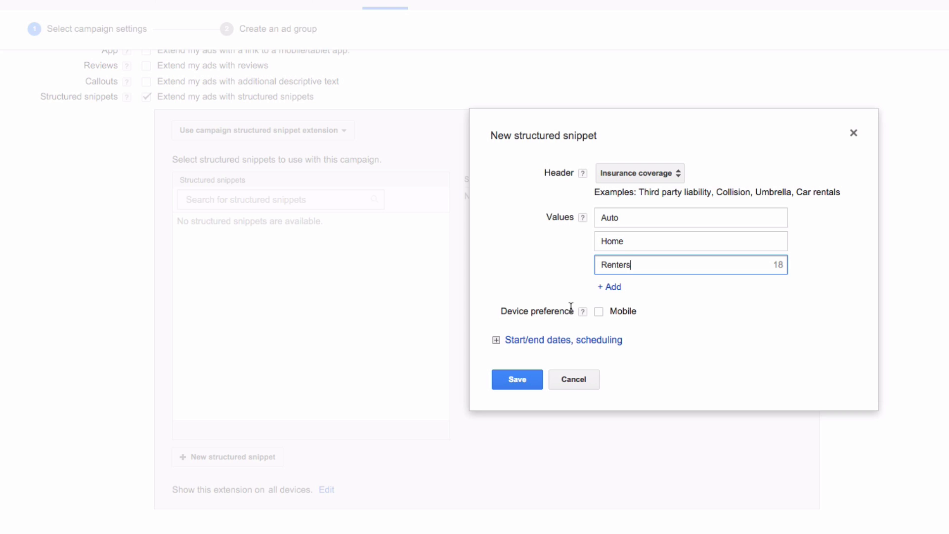
left_click(599, 312)
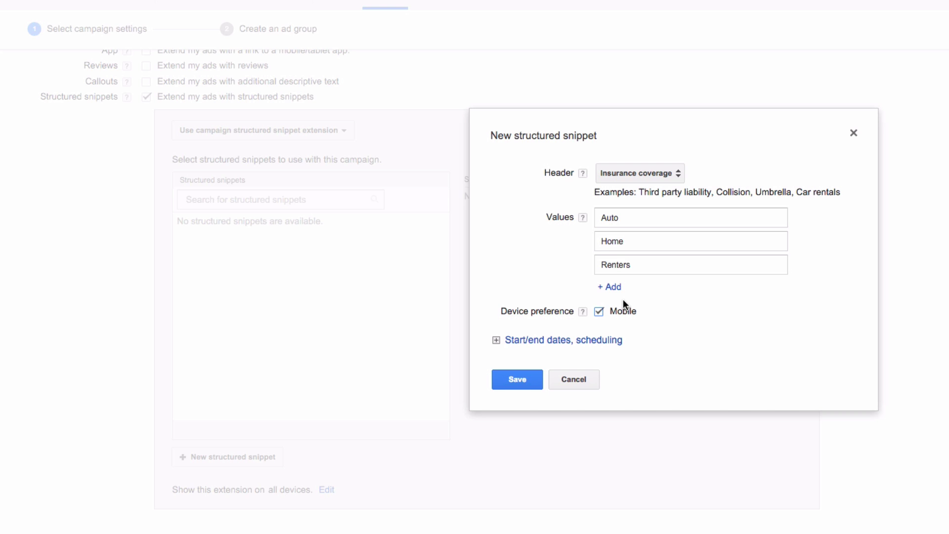
left_click(557, 341)
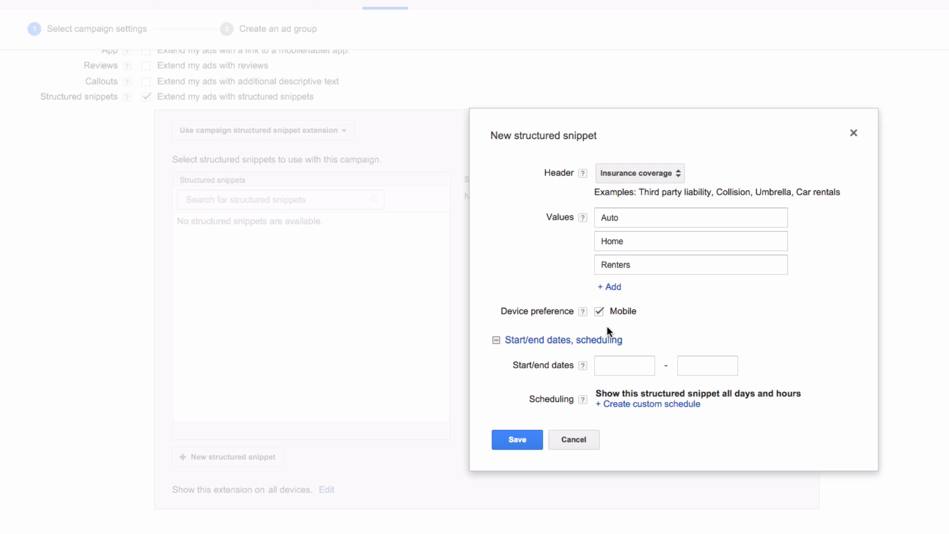
Step: Discard the new structured snippet and disable the Structured snippets extension
left_click(569, 440)
scroll(334, 414, "down", 4)
scroll(305, 421, "up", 6)
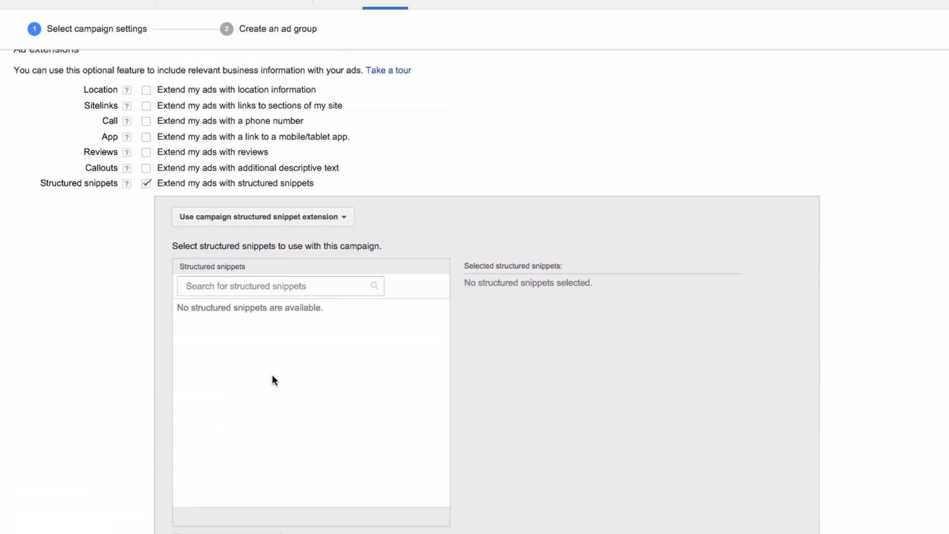
left_click(147, 184)
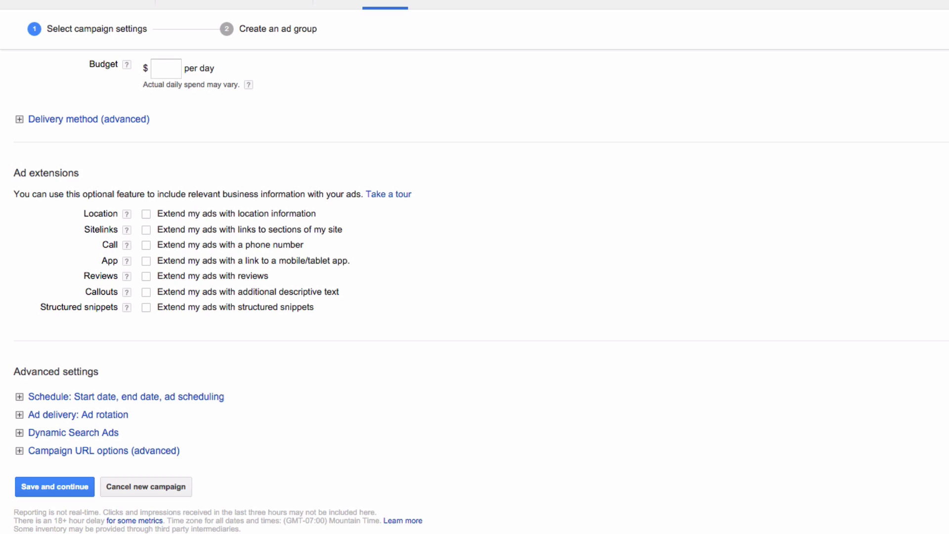
Step: Enable the Reviews extension and start a new review in the Exact Quote format
left_click(146, 276)
scroll(147, 302, "down", 5)
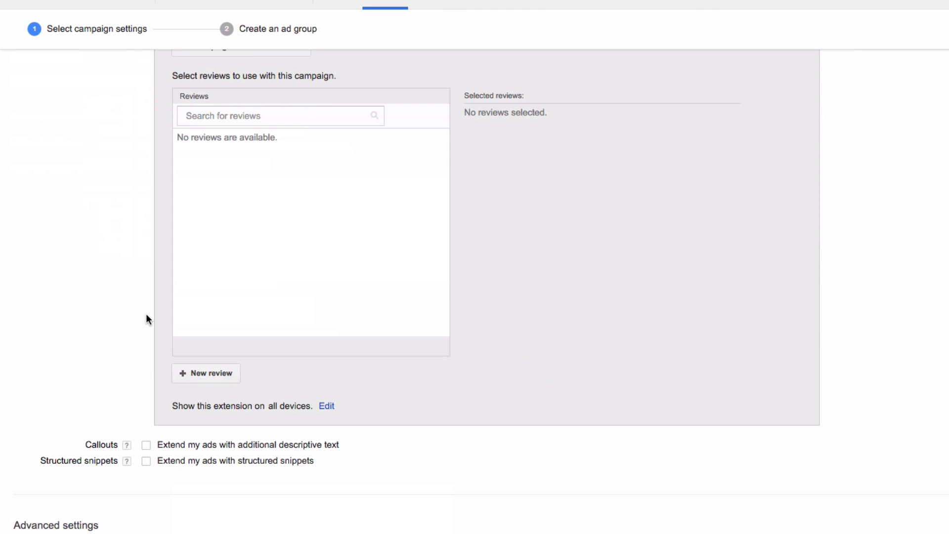
left_click(221, 373)
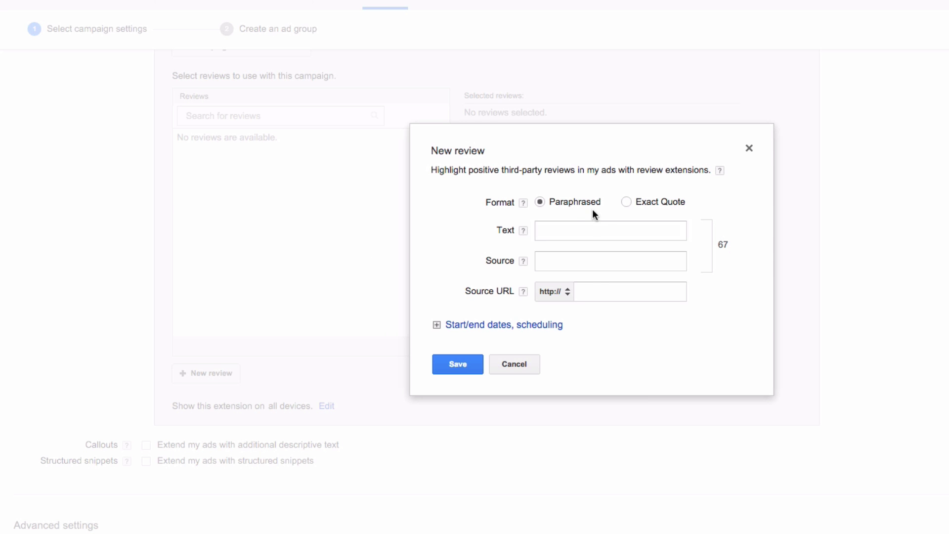
left_click(626, 202)
left_click(549, 231)
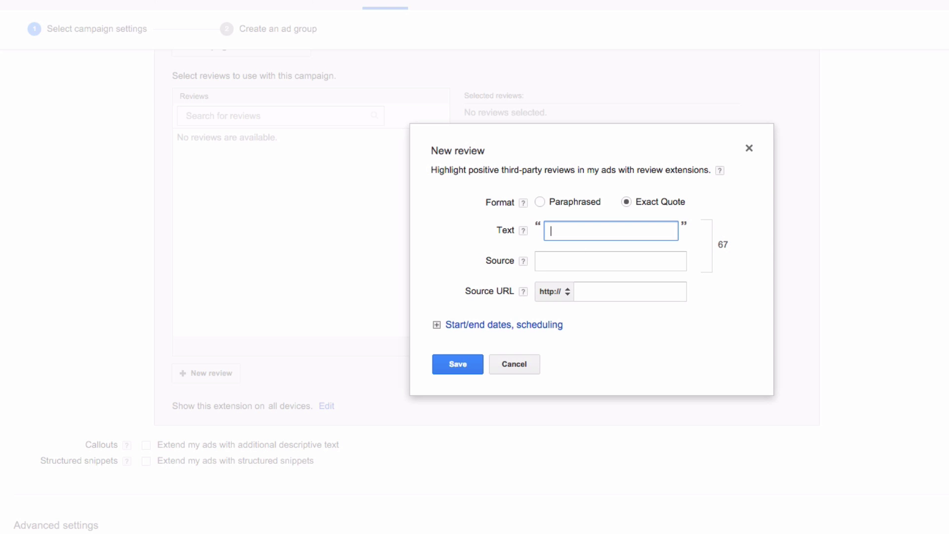
Step: Enter "This Was Great" as the review text and forbes.com as its source, and close the review without saving
type("This Was Great")
key("Tab")
key("Tab")
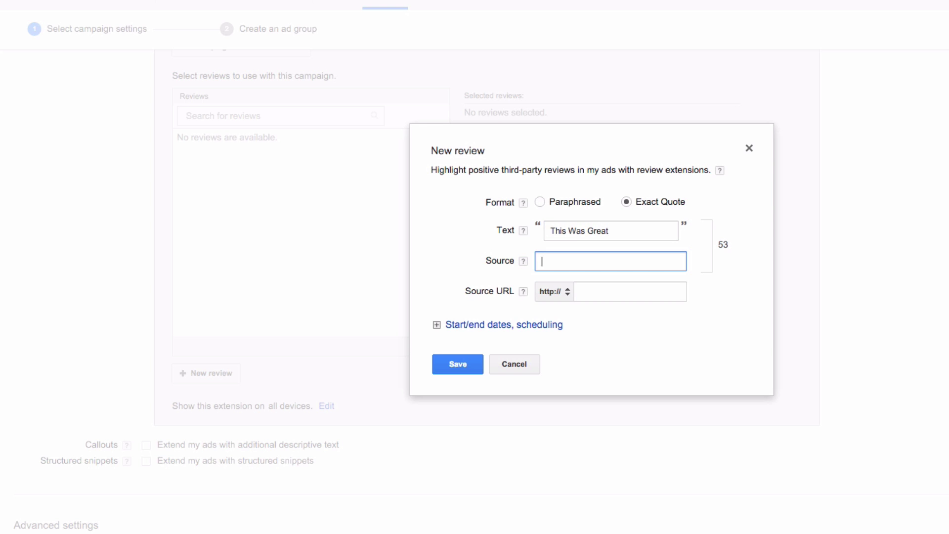
type("forbes.com")
left_click(605, 295)
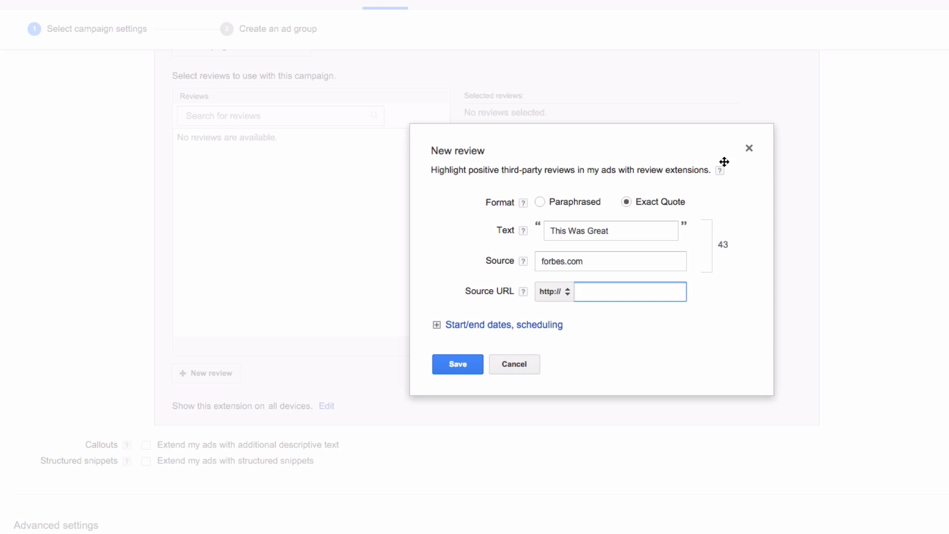
left_click(750, 148)
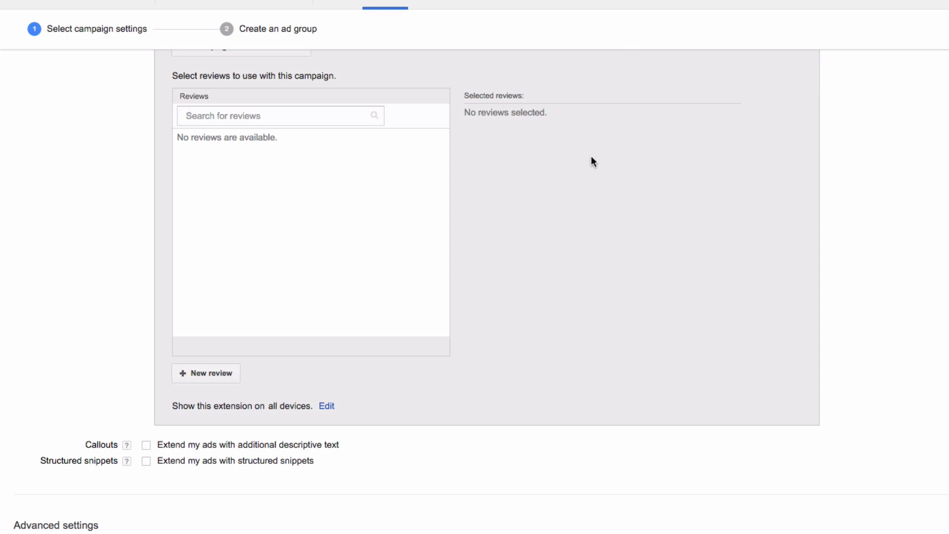
Step: Draft a paraphrased review reading "Paid Insights was great", then discard it and disable the Reviews extension
scroll(544, 198, "up", 2)
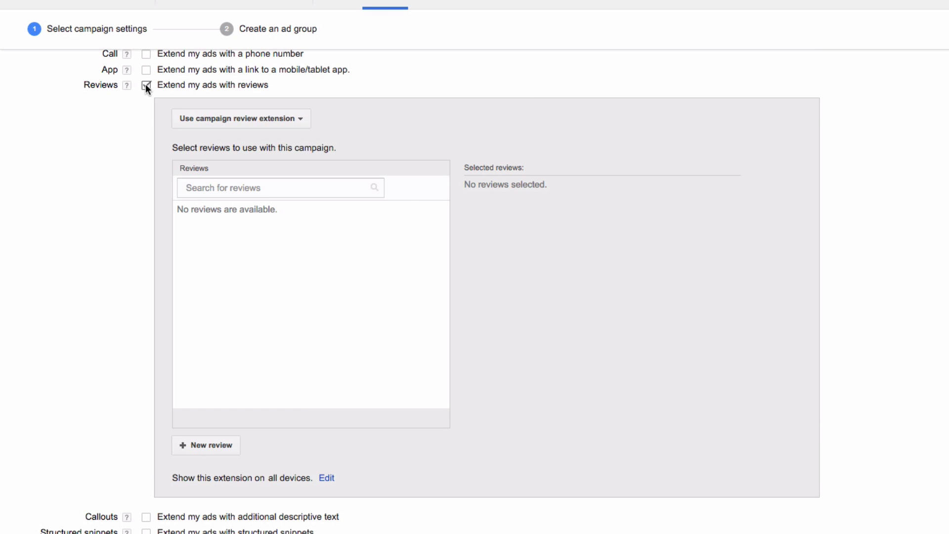
left_click(200, 446)
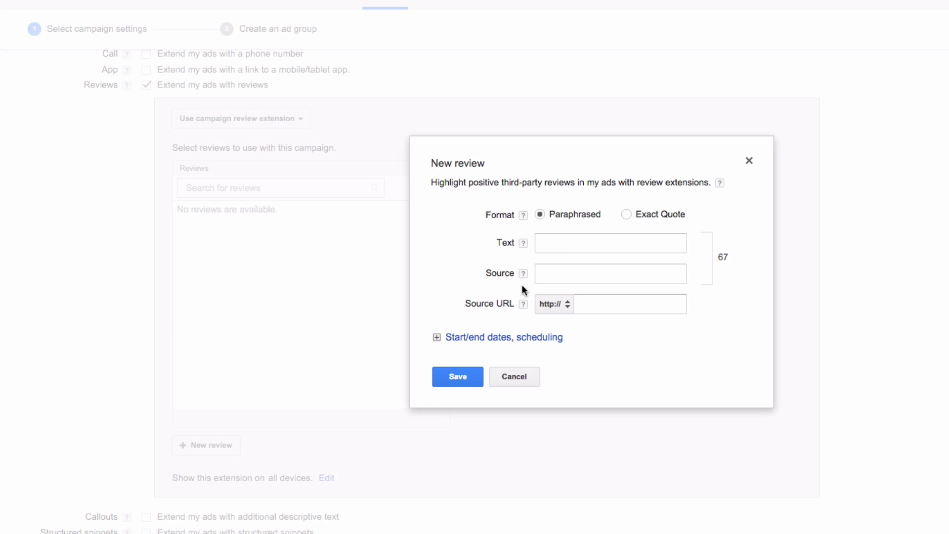
left_click(568, 244)
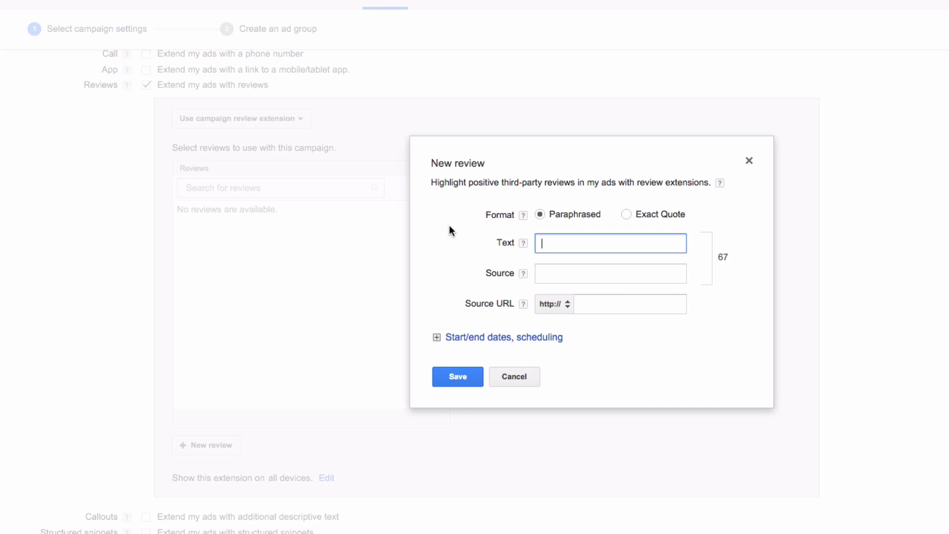
type("Paid Insights was great")
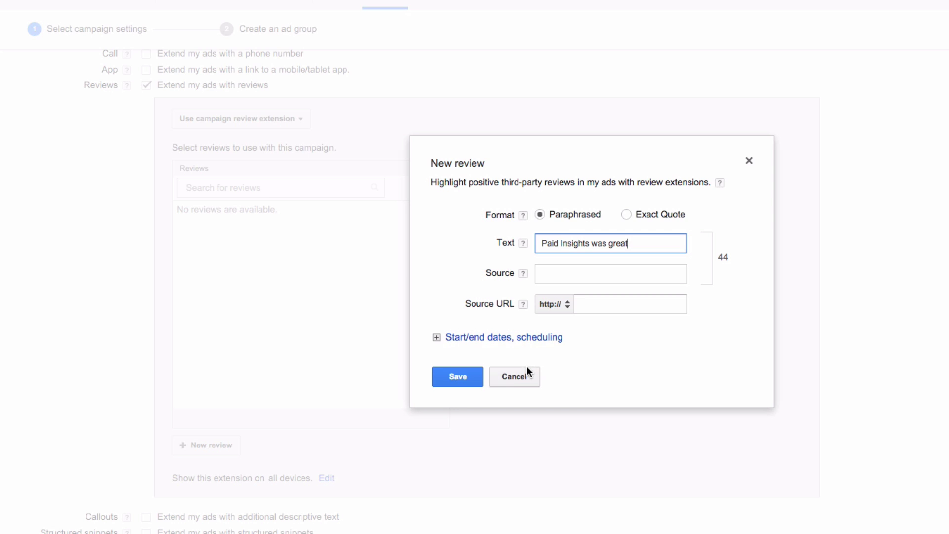
left_click(512, 376)
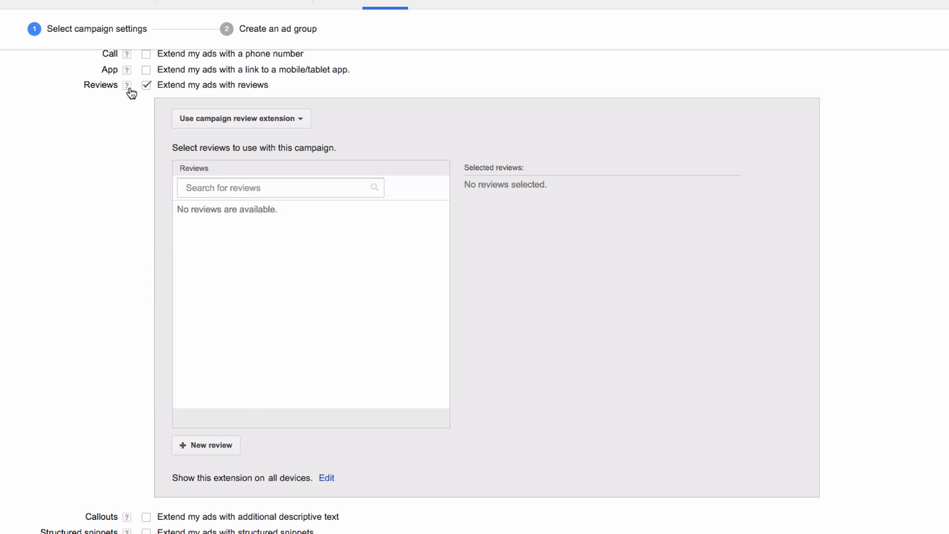
left_click(145, 84)
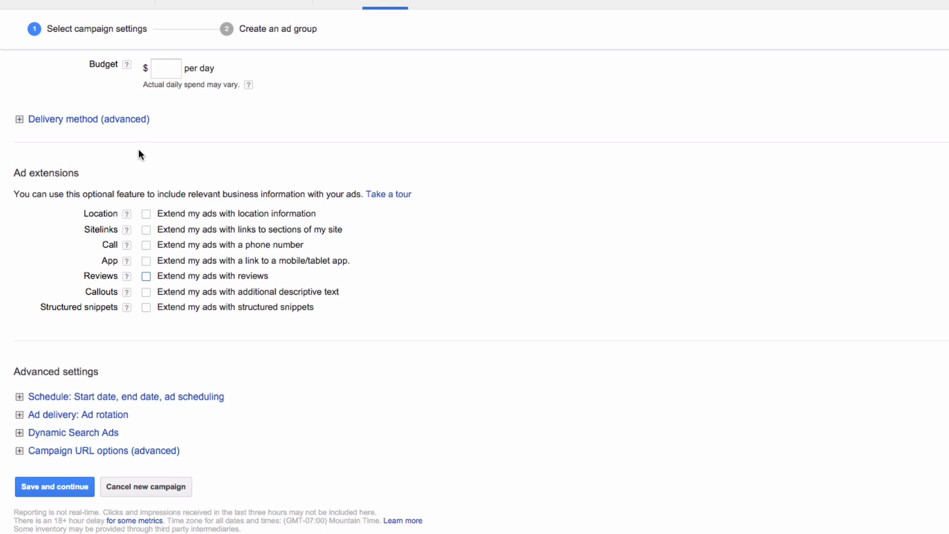